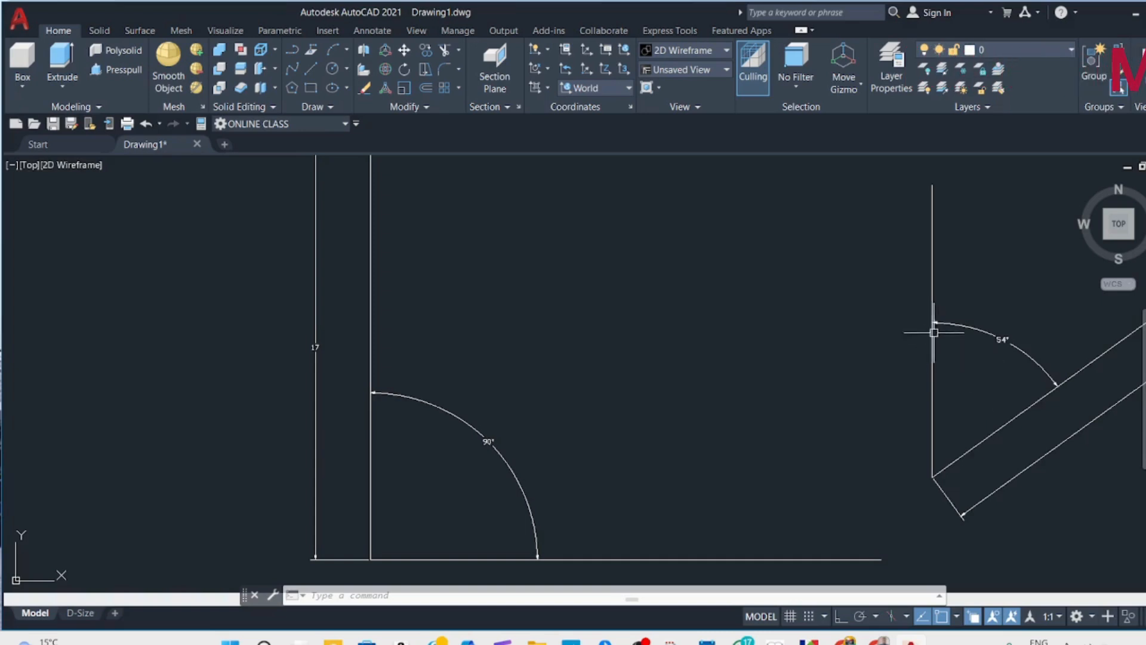
Examine the radius dimension of the circle and compare it with the dimensions on the neighbouring shapes.
scroll(491, 404, down, 5)
scroll(650, 443, up, 4)
scroll(359, 422, down, 5)
scroll(346, 410, up, 8)
scroll(284, 364, up, 4)
scroll(323, 423, down, 3)
scroll(322, 422, up, 3)
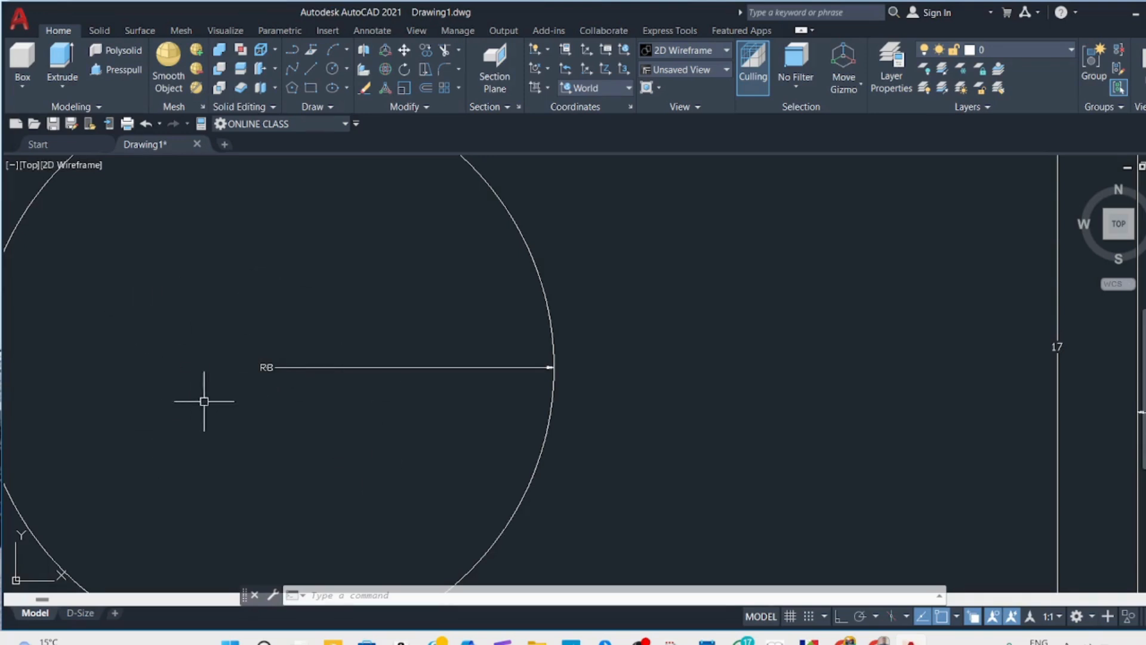
scroll(221, 382, up, 2)
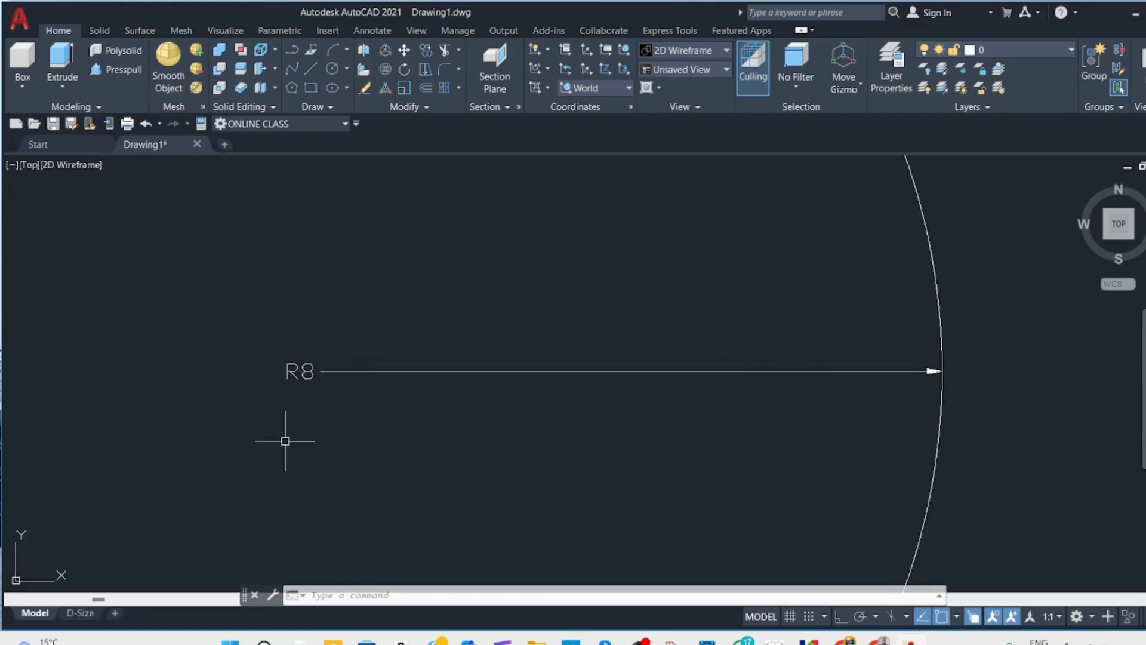
scroll(527, 452, down, 2)
scroll(527, 452, down, 3)
scroll(740, 504, up, 4)
scroll(748, 498, down, 5)
scroll(815, 524, up, 3)
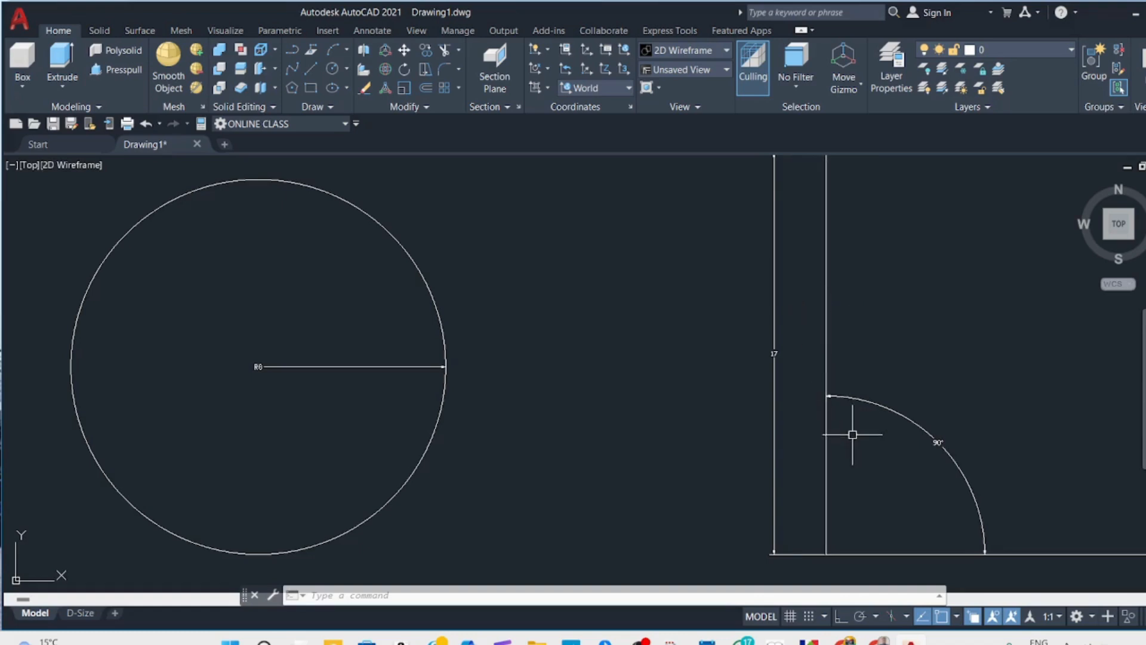
Inspect the angular dimension between the perpendicular lines and fit the whole drawing in view.
scroll(923, 449, up, 3)
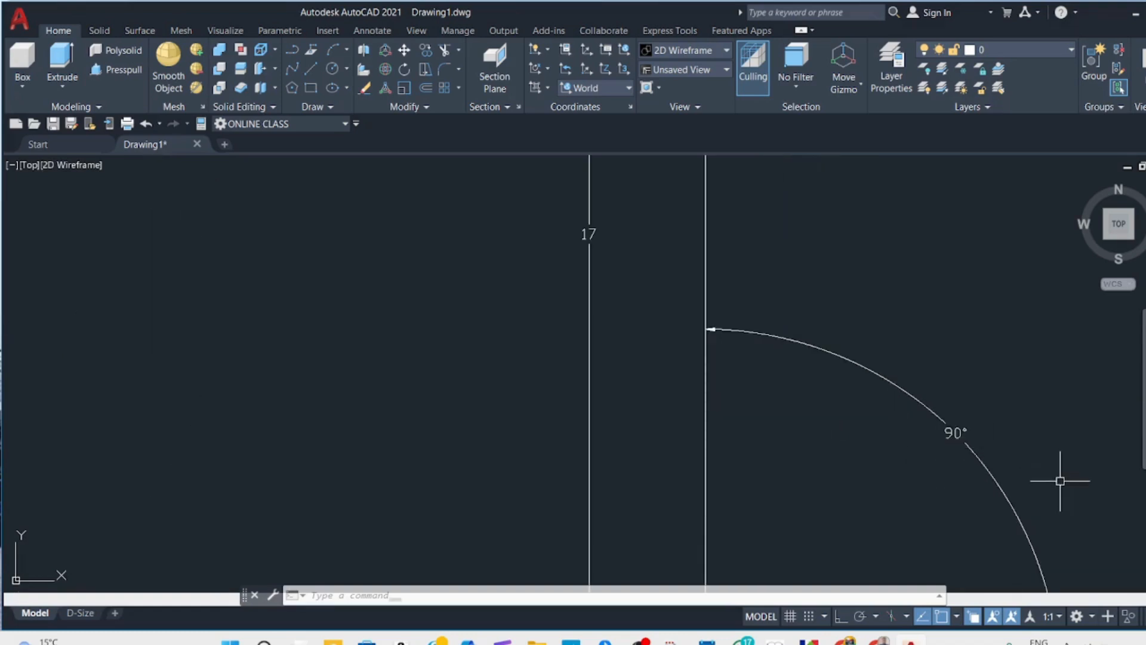
middle_drag(1059, 481, 893, 341)
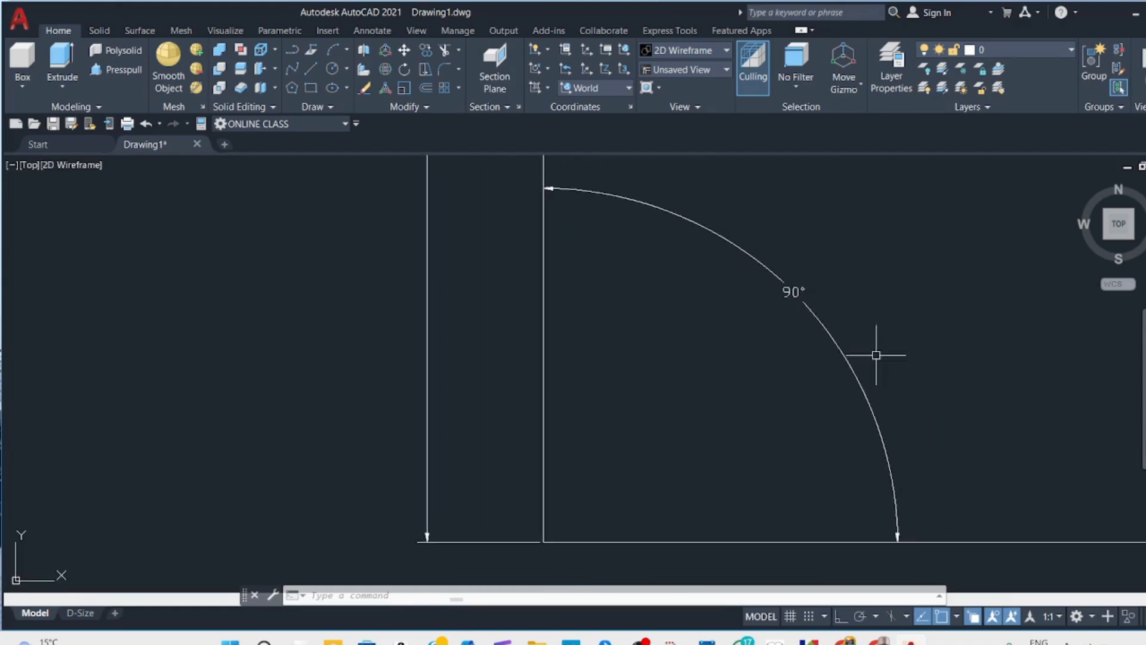
scroll(997, 442, down, 9)
click(1006, 377)
mouse_move(1006, 378)
mouse_down()
mouse_move(831, 371)
mouse_move(1015, 388)
mouse_move(1013, 316)
mouse_move(1011, 384)
mouse_up()
key(Escape)
middle_click(1033, 385)
middle_click(1034, 386)
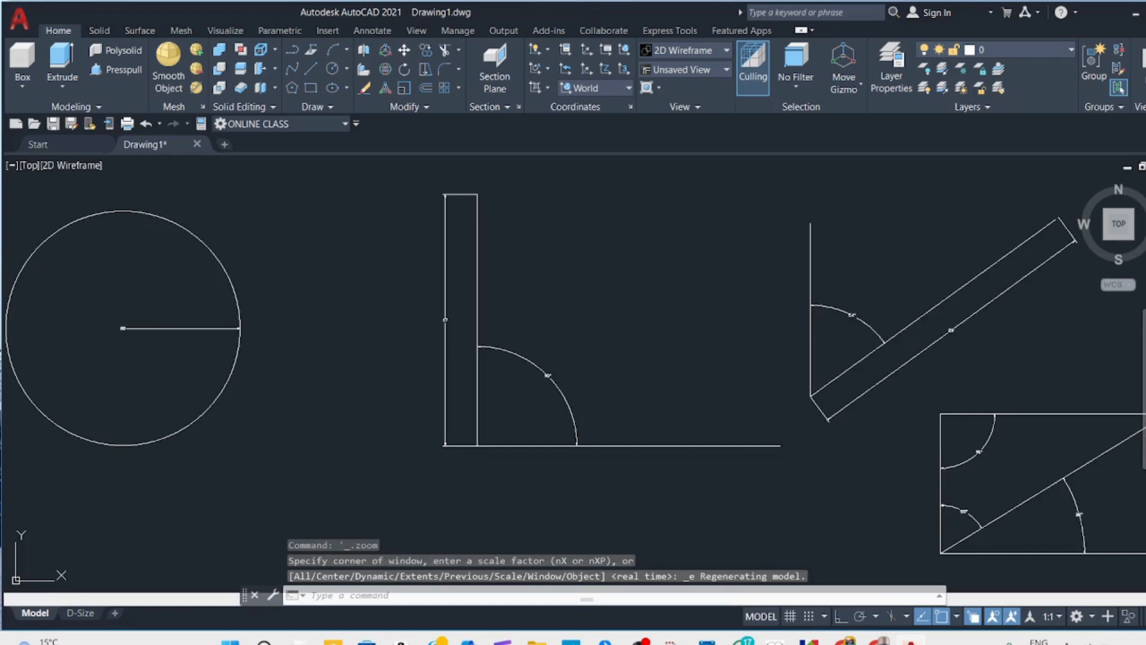
Examine the angular and aligned dimensions of the slanted-line figure, and recheck the circle's radius dimension.
scroll(855, 322, up, 3)
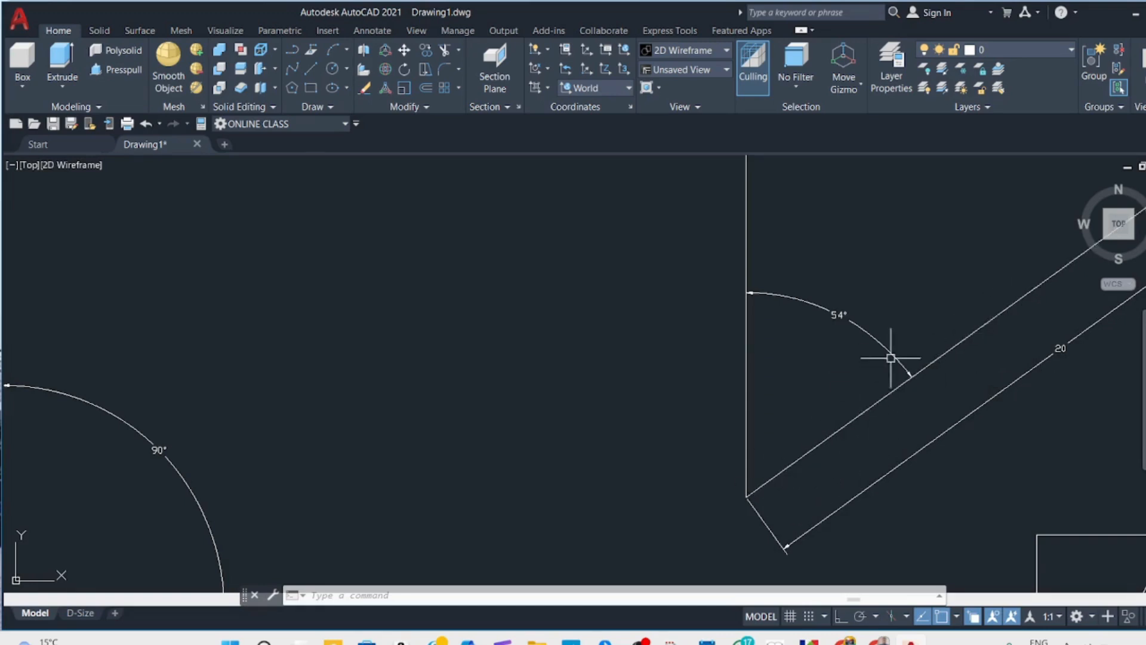
scroll(606, 467, up, 5)
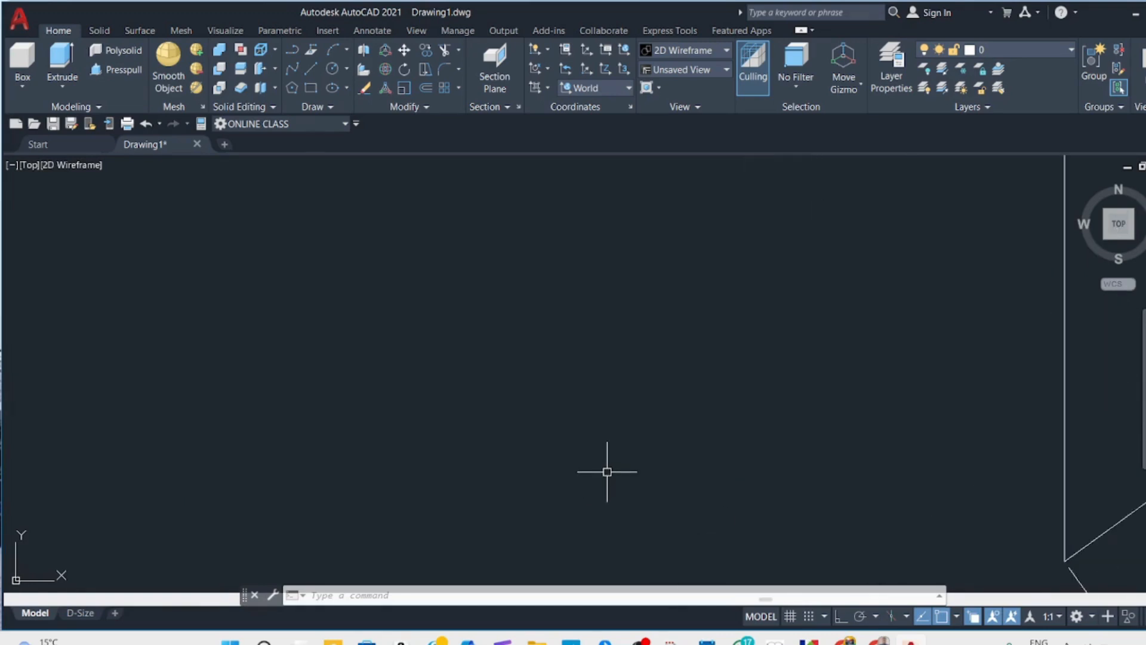
scroll(607, 478, down, 5)
scroll(609, 486, down, 5)
scroll(609, 507, up, 3)
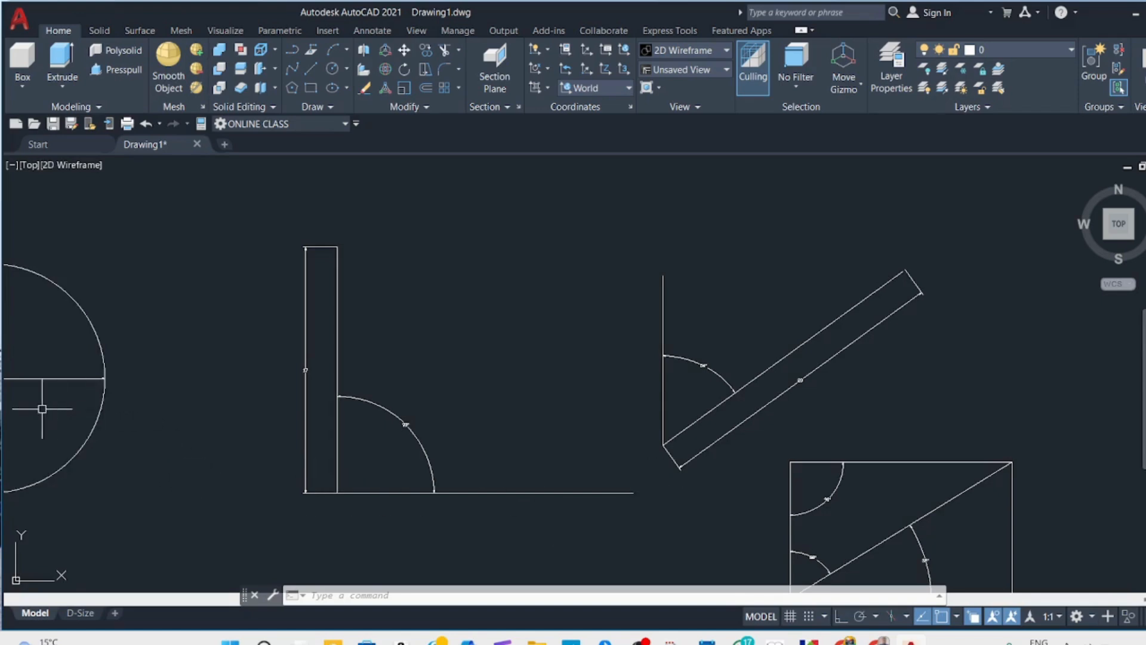
middle_drag(67, 407, 291, 402)
scroll(205, 393, up, 5)
scroll(199, 339, down, 3)
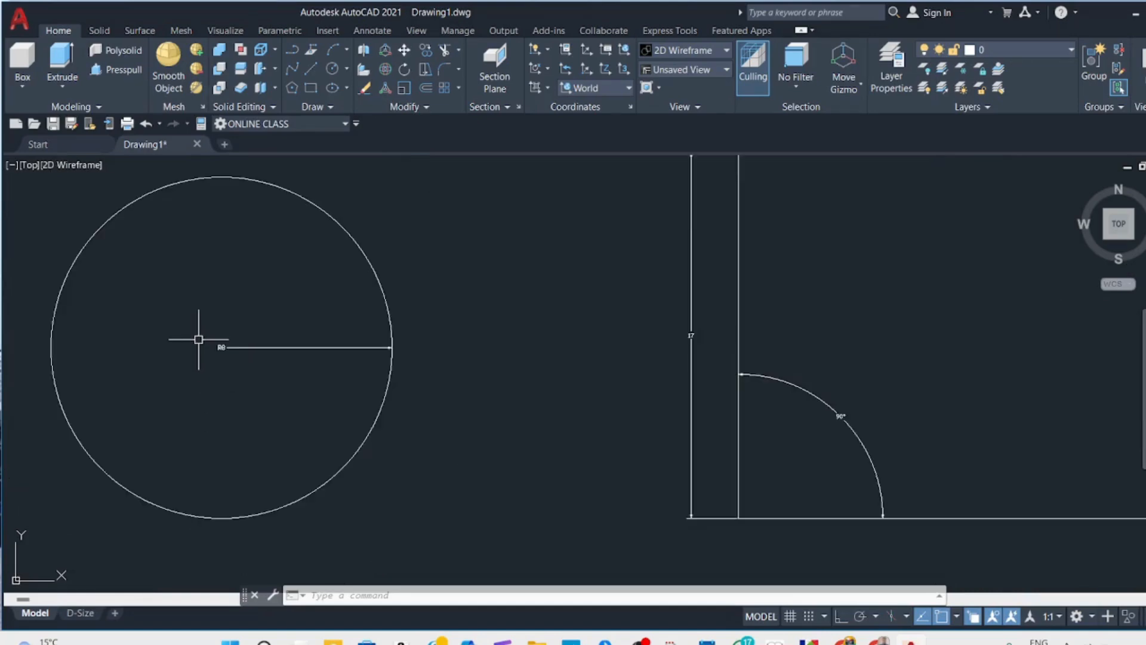
scroll(198, 341, up, 2)
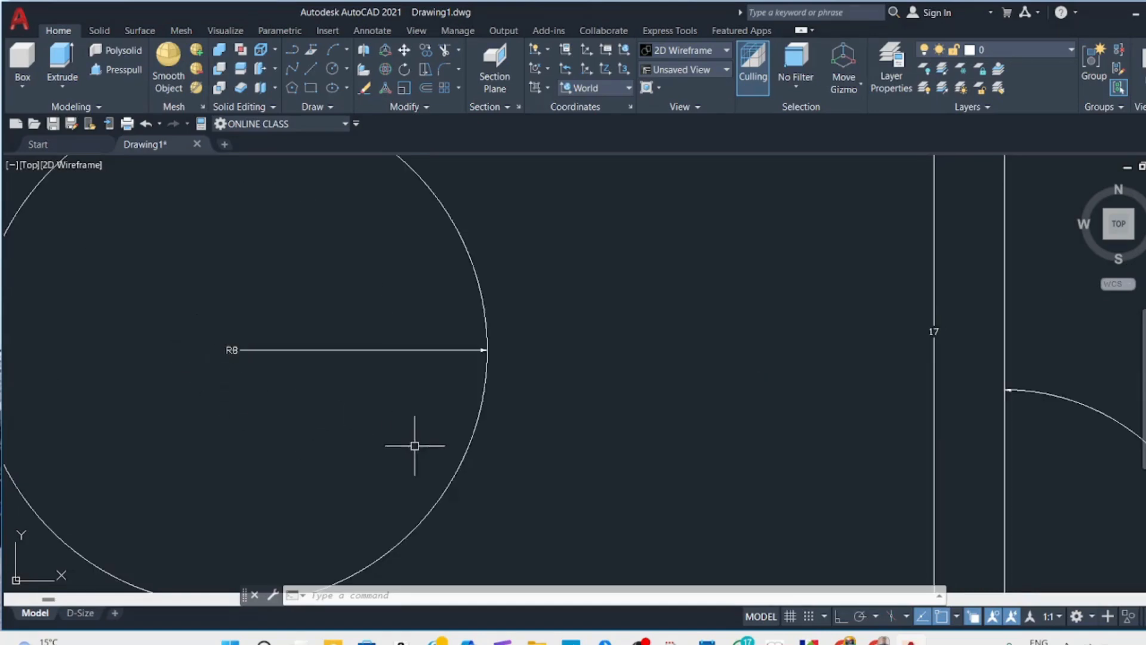
scroll(582, 472, down, 3)
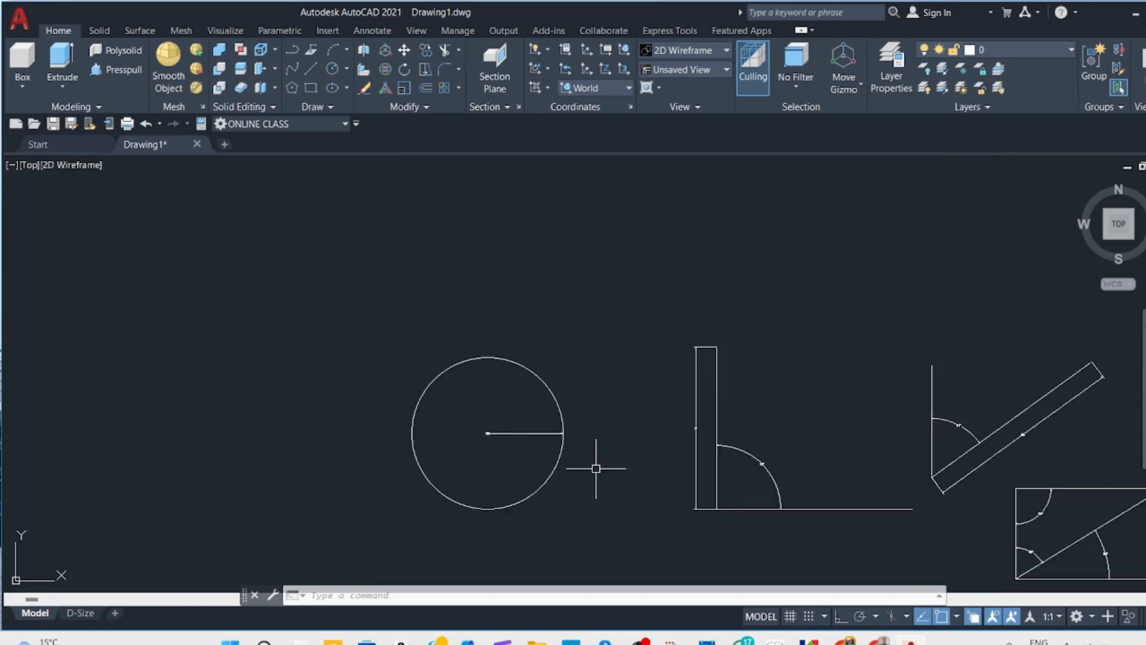
Erase all the radius, linear, aligned and angular dimensions from the circle, the two line angles and the rectangle.
click(510, 434)
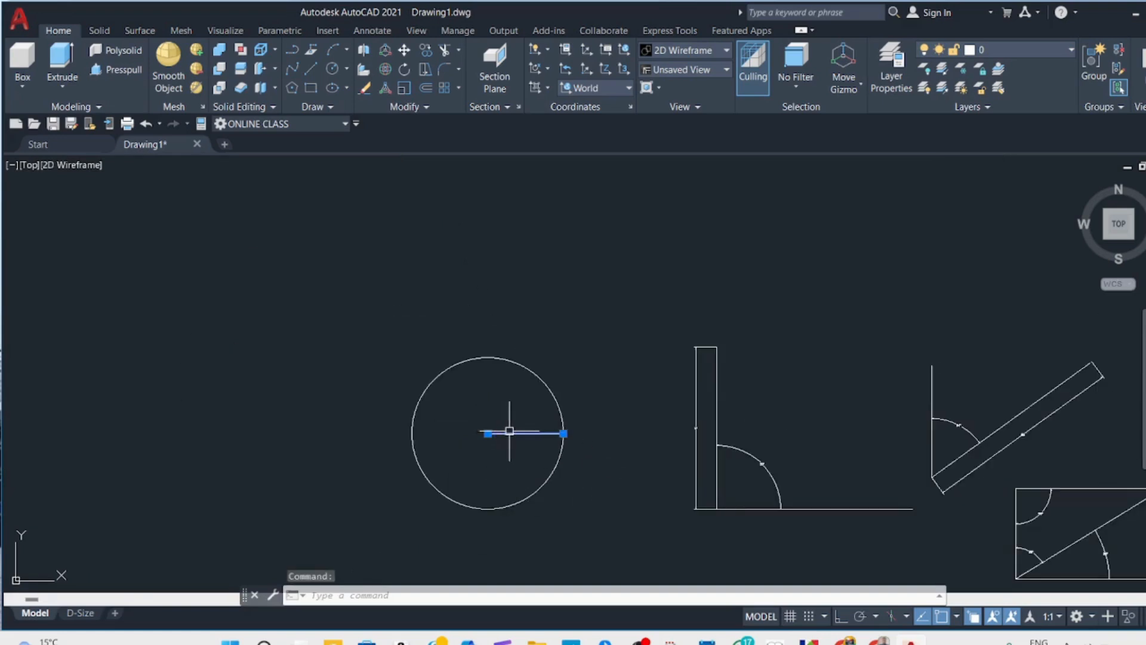
click(734, 451)
click(696, 440)
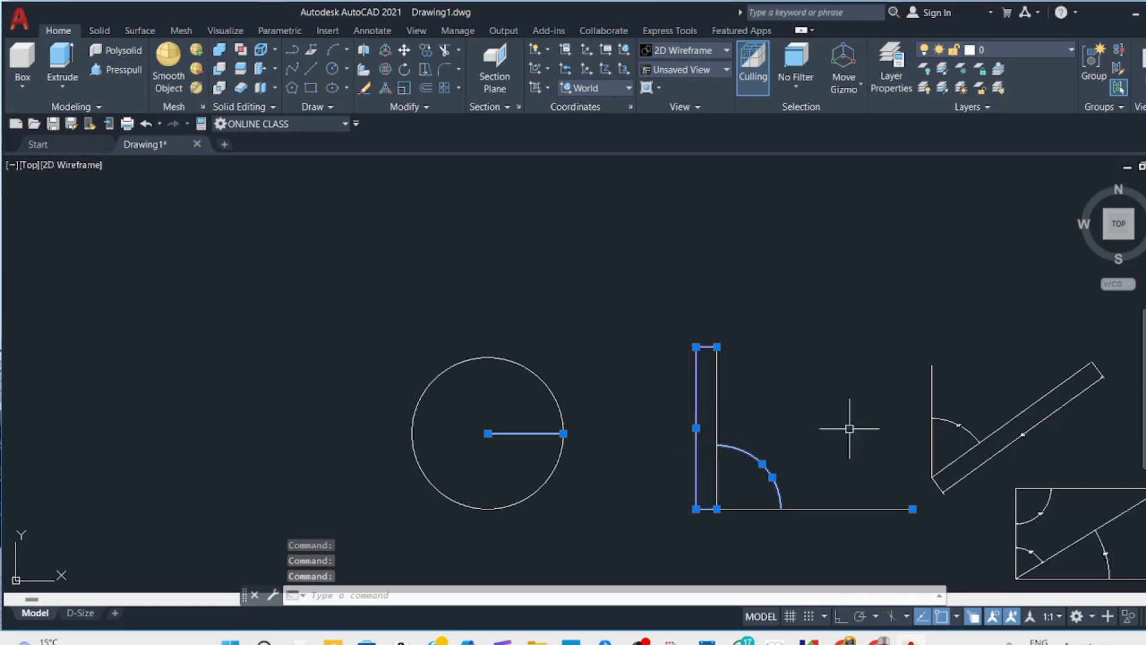
click(979, 467)
click(1037, 511)
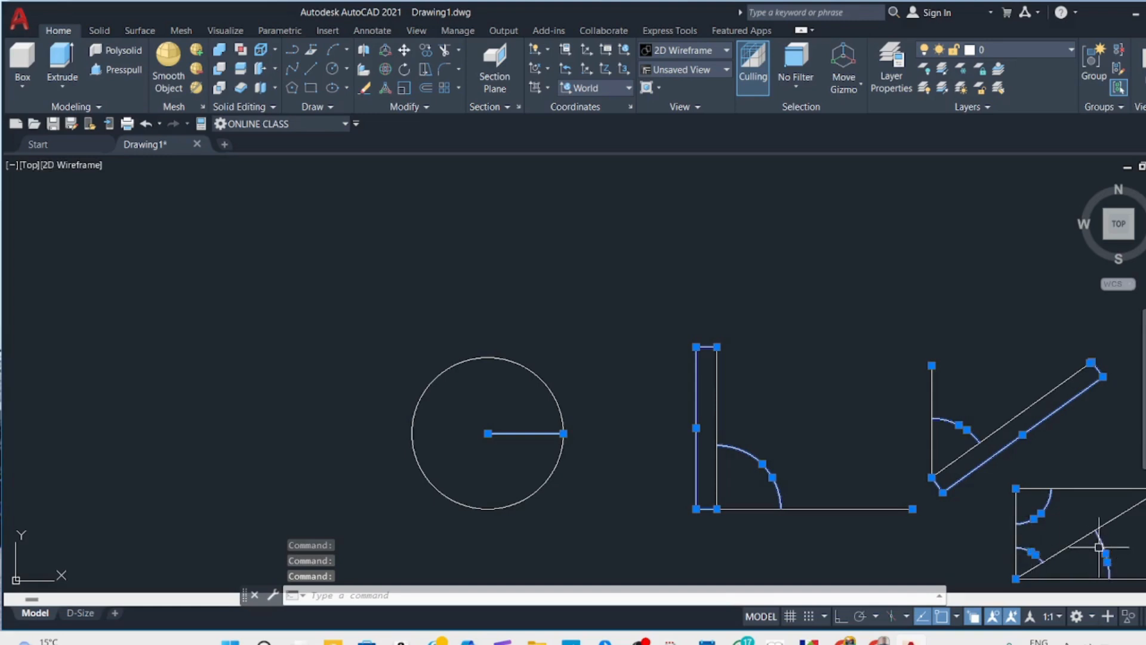
key(Delete)
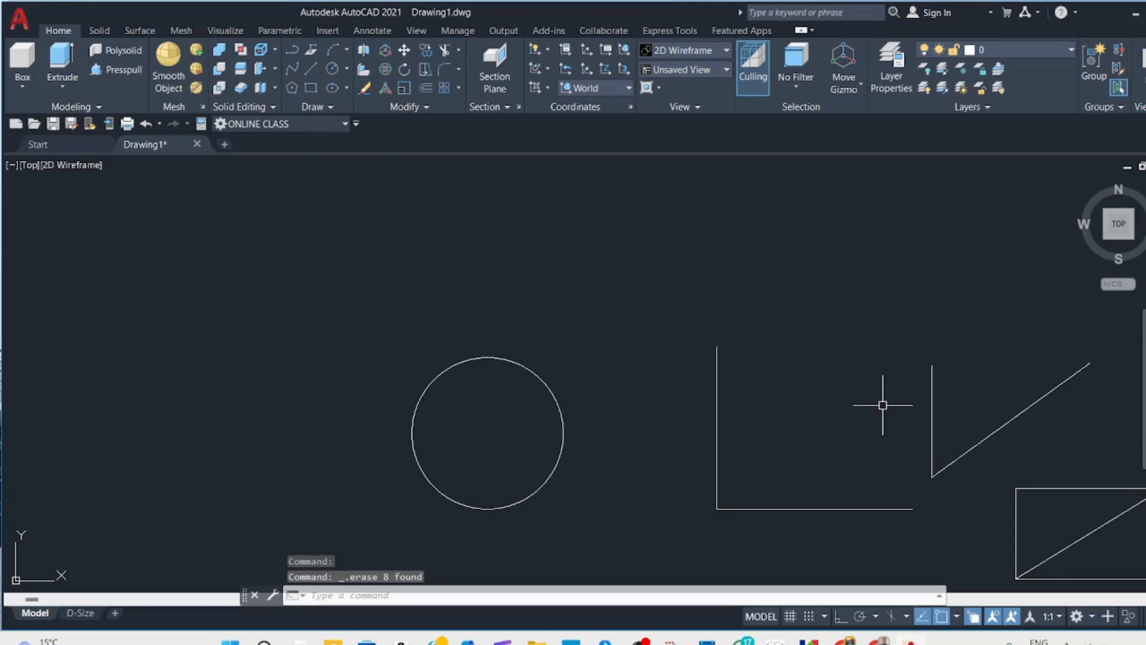
Open the Dimension Style Manager with DIMSTYLE, view the Standard style, and close it without changes.
middle_drag(882, 406, 787, 353)
scroll(897, 442, up, 2)
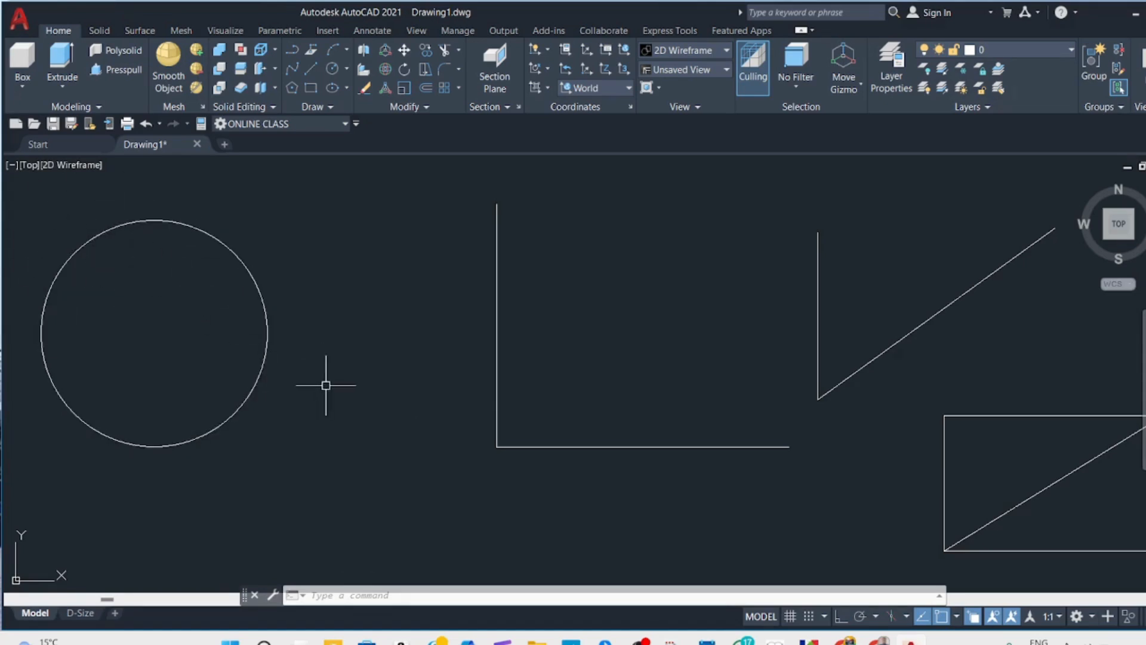
text(DIMESTY)
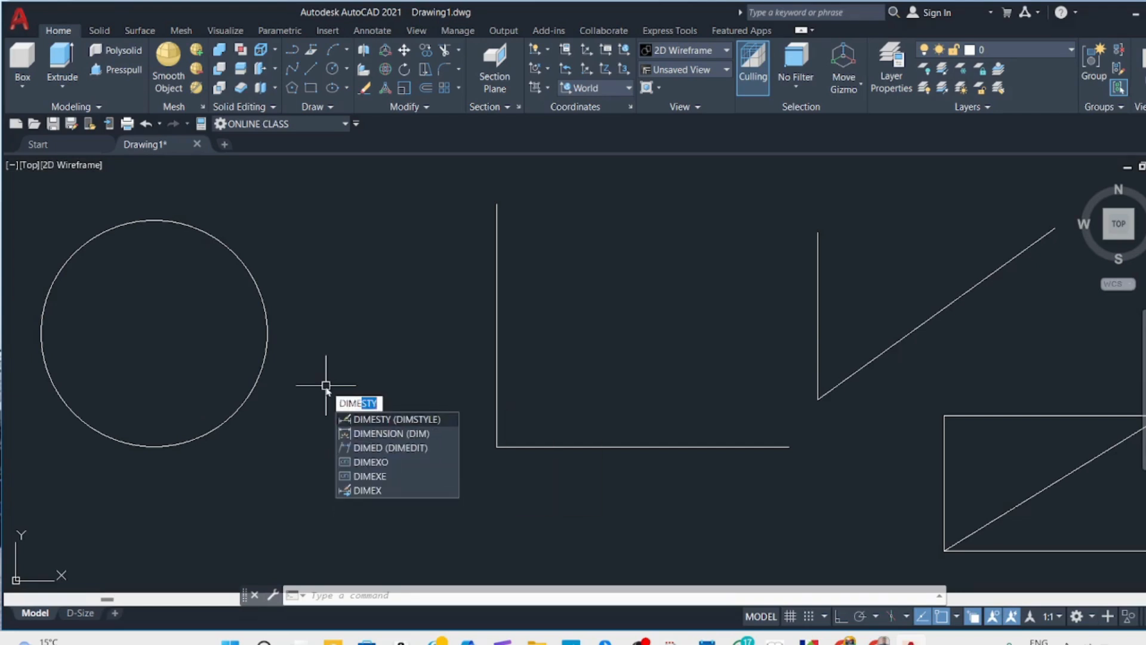
click(415, 422)
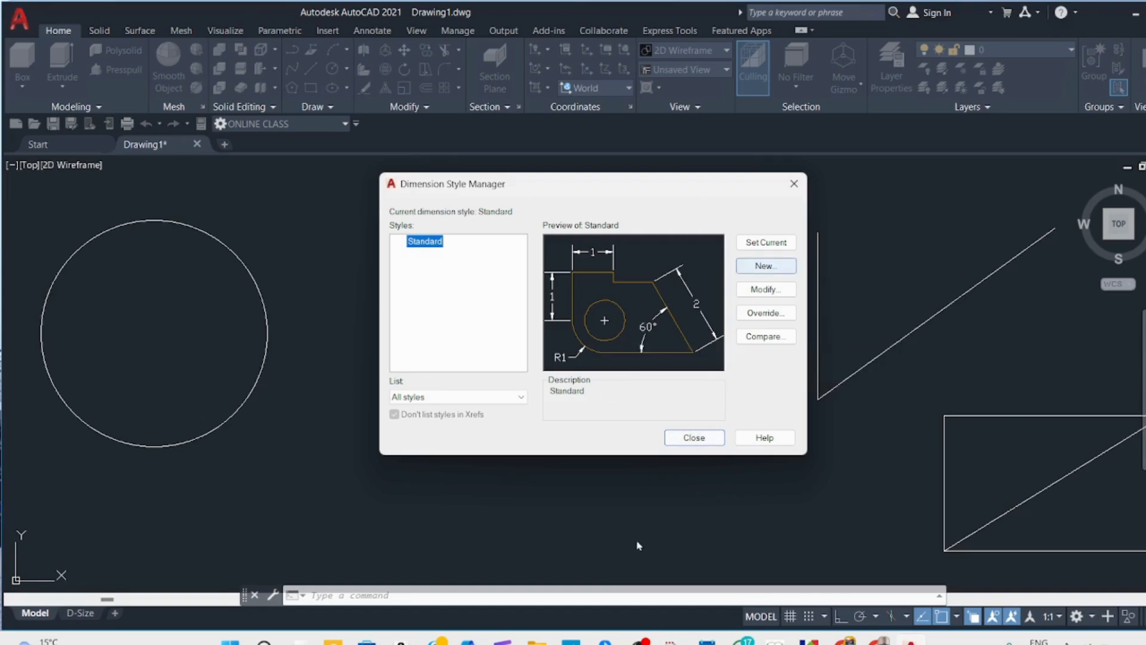
click(694, 437)
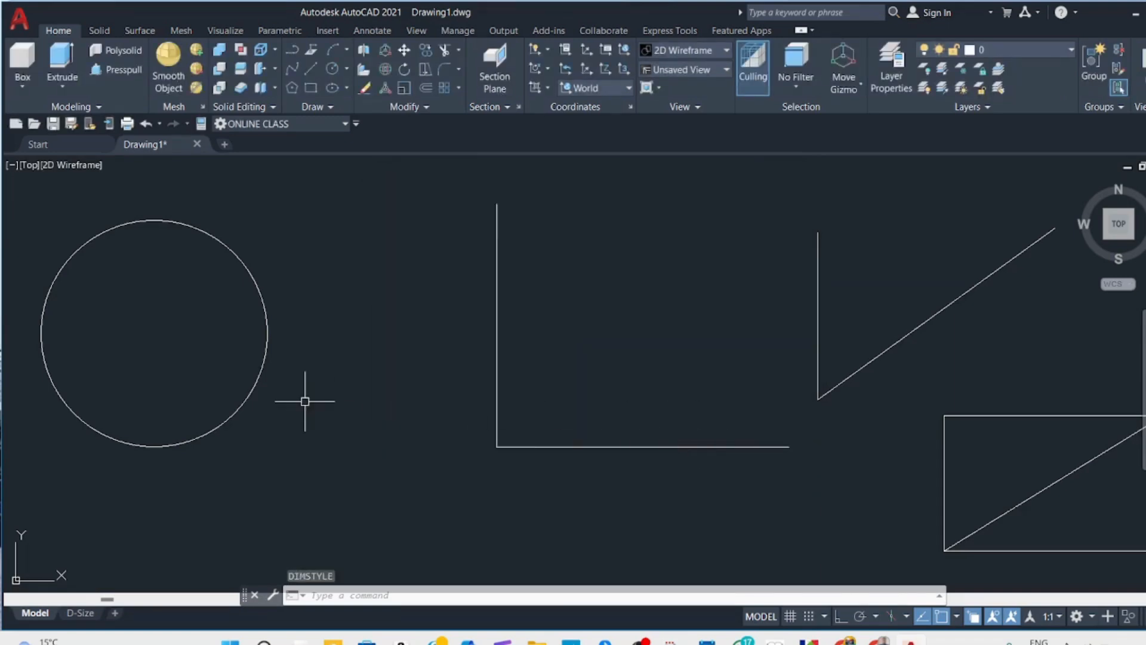
Add a radius dimension to the circle with DIMRADIUS, placing its text at the circle's centre.
text(DIMEr)
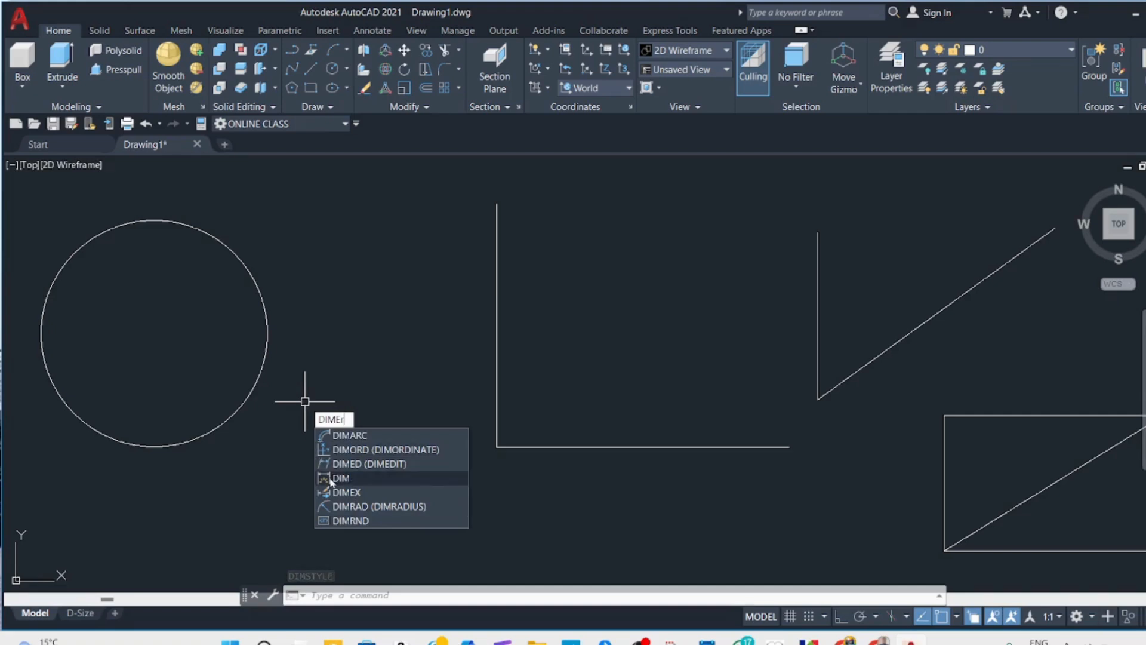
click(389, 506)
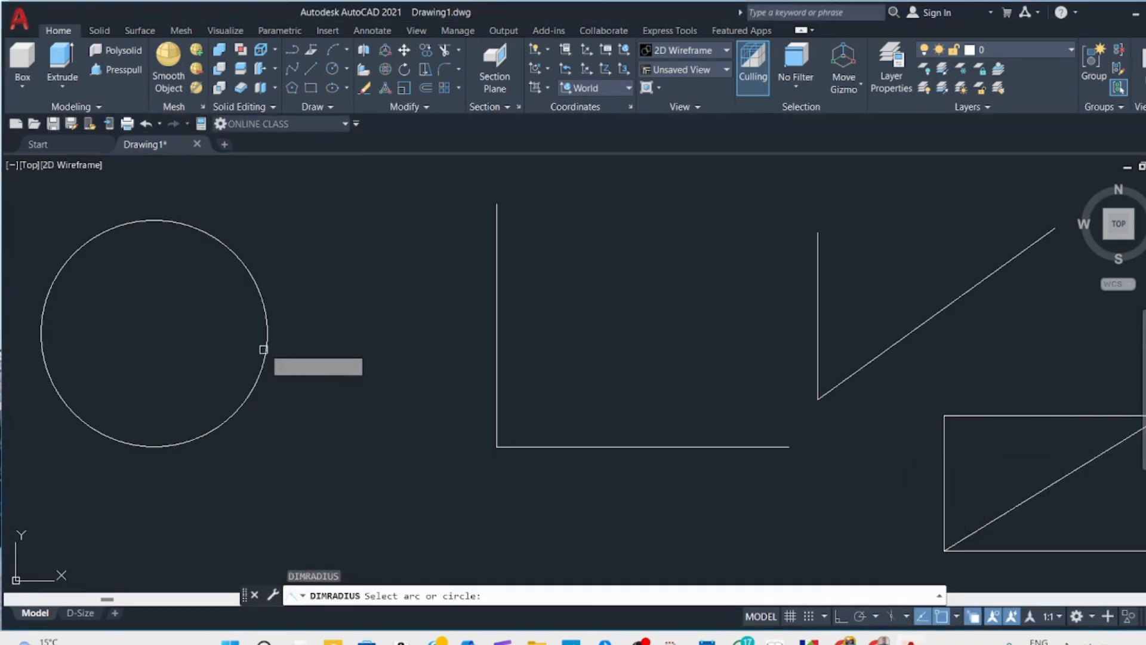
click(266, 332)
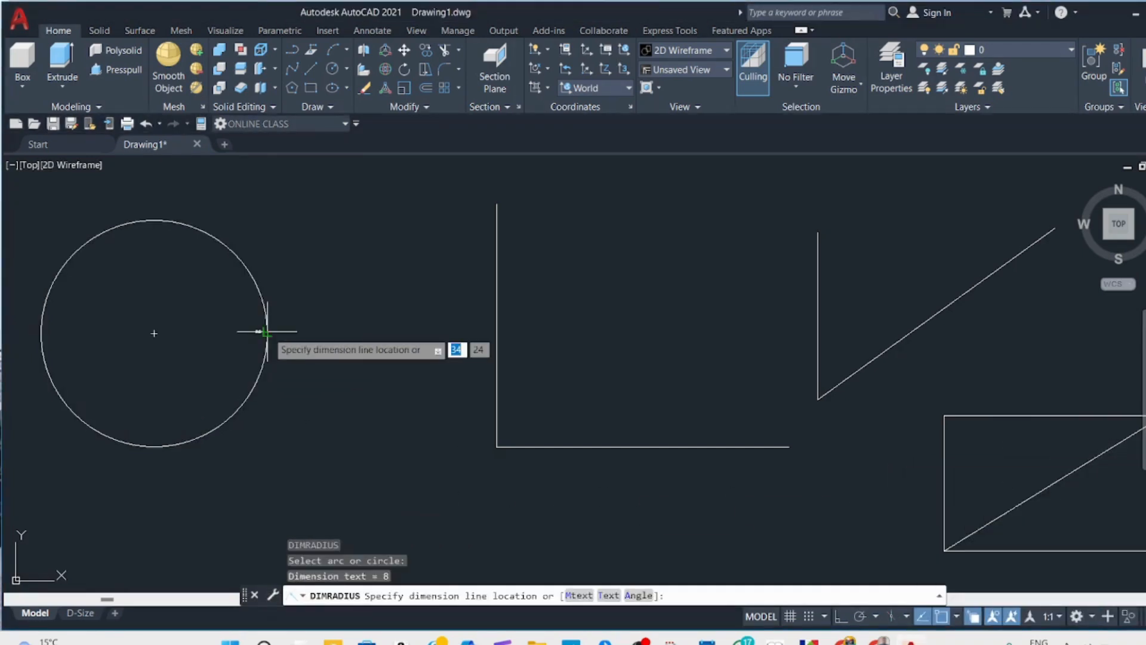
click(156, 332)
Examine the circle's new radius dimension and the undimensioned shapes, ending with the full drawing in view.
scroll(142, 341, up, 3)
scroll(225, 306, up, 3)
scroll(223, 321, down, 5)
scroll(220, 314, down, 3)
scroll(220, 309, up, 3)
scroll(242, 334, up, 2)
scroll(245, 346, down, 6)
scroll(453, 366, up, 3)
mouse_move(862, 463)
middle_down()
mouse_move(665, 343)
mouse_move(614, 388)
middle_up()
scroll(614, 388, down, 5)
scroll(614, 388, up, 4)
middle_click(746, 386)
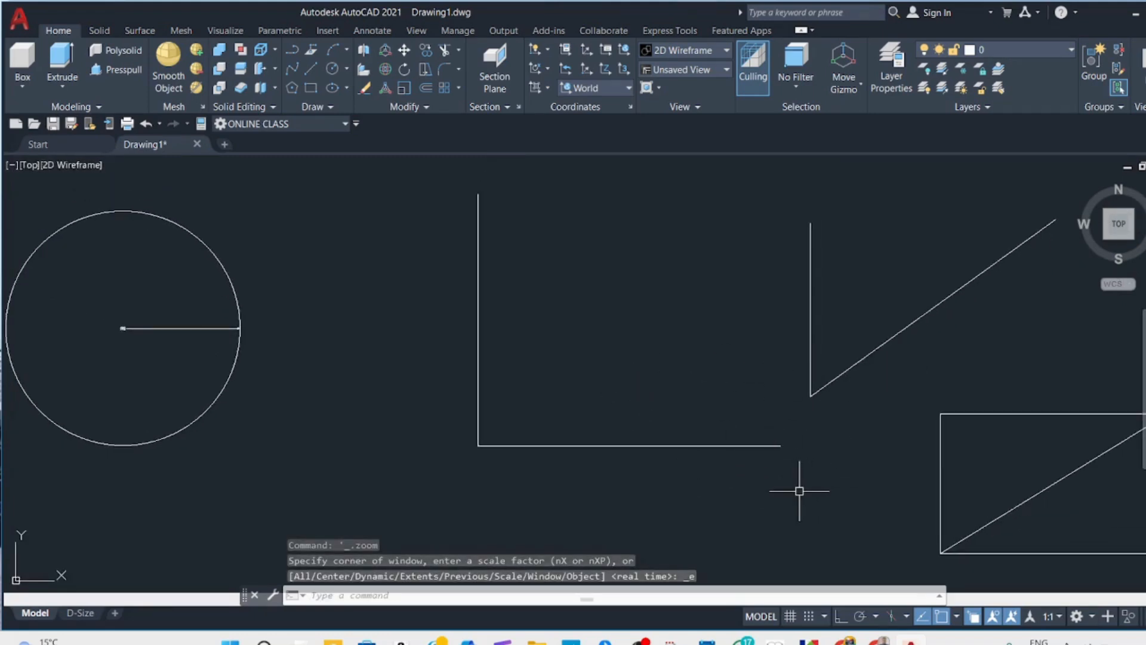
Add an angular dimension with DIMANGULAR between the vertical and horizontal lines of the L-shaped figure, placing the arc inside the corner.
text(dime)
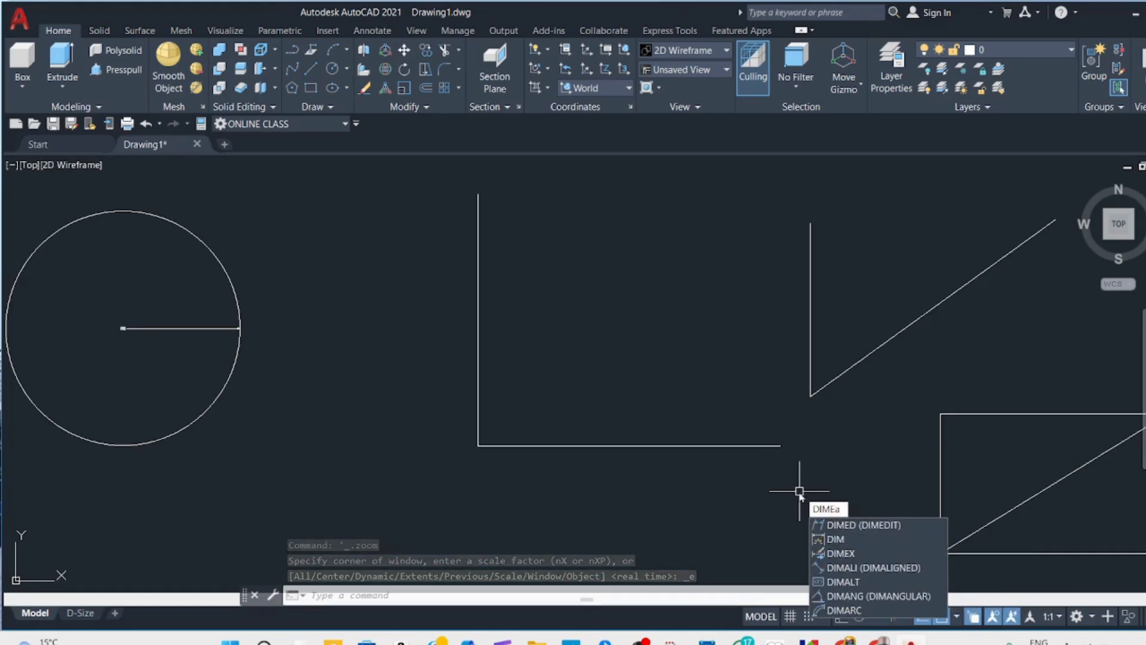
click(882, 597)
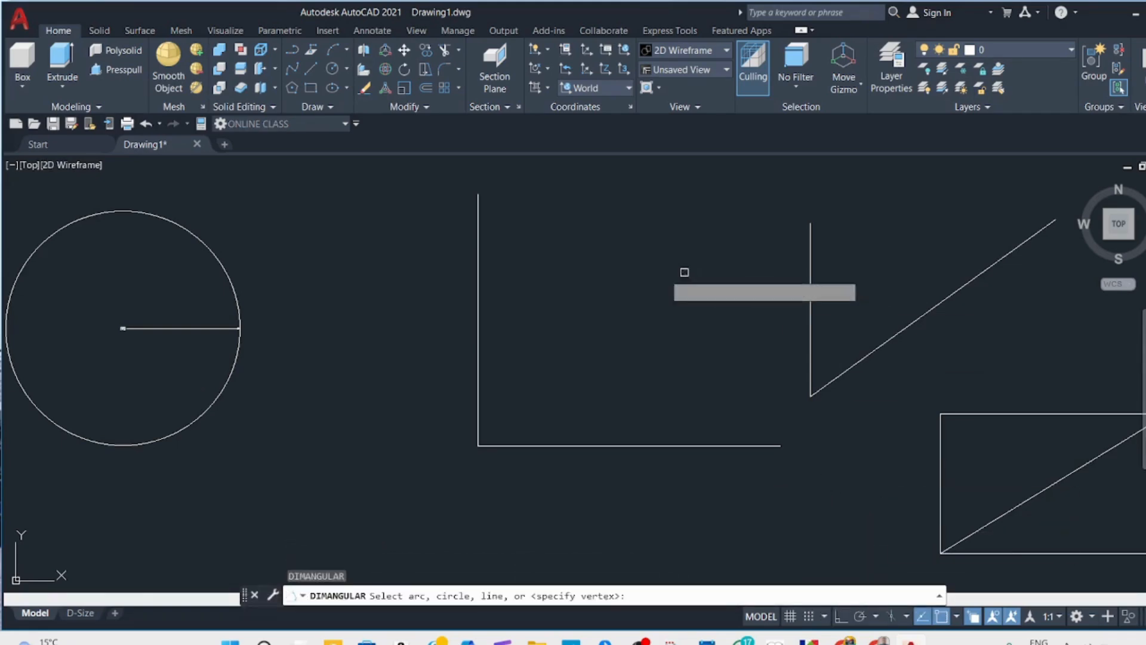
click(475, 308)
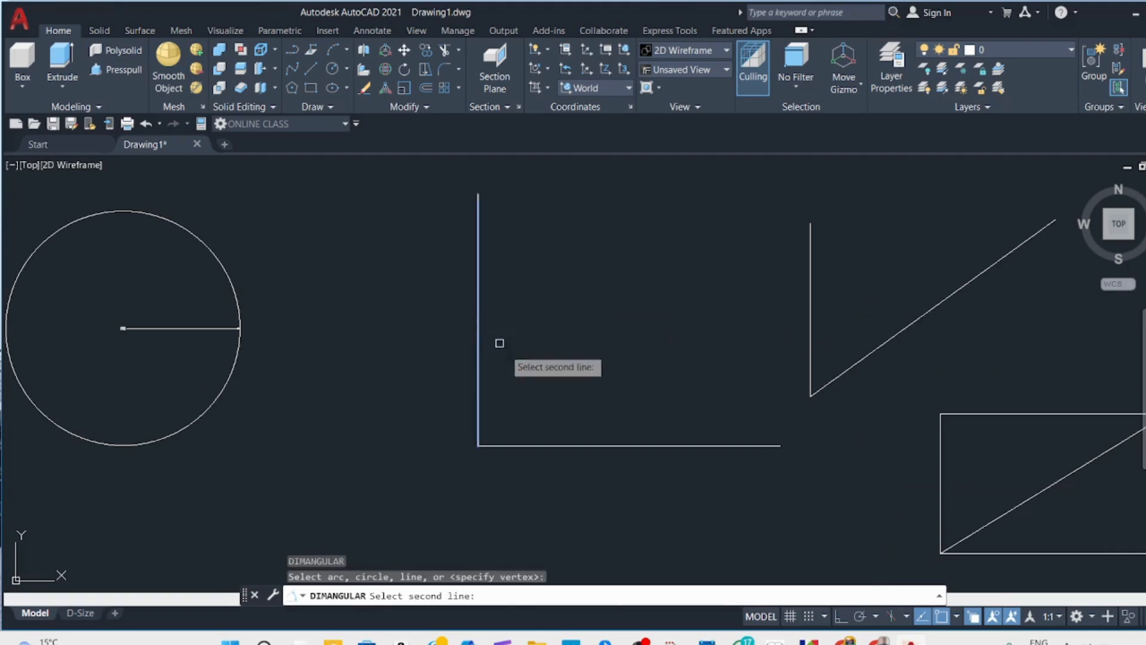
click(572, 446)
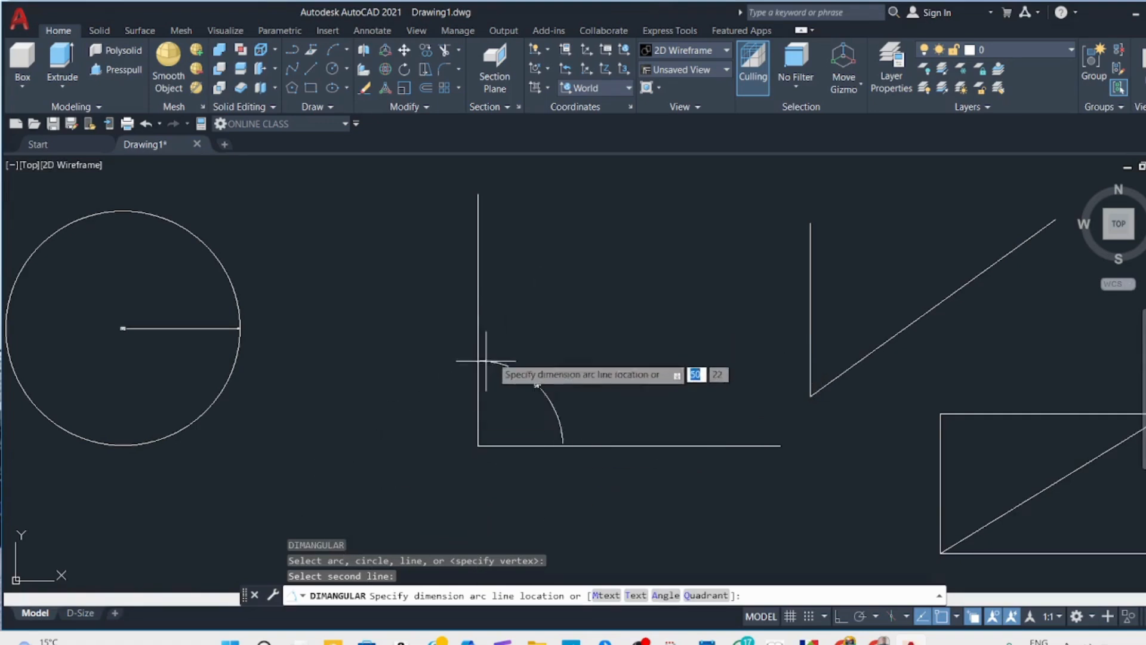
click(524, 338)
Add an angular dimension between the vertical line and the slanted line of the V-shaped figure, placing the arc between them.
scroll(596, 370, up, 6)
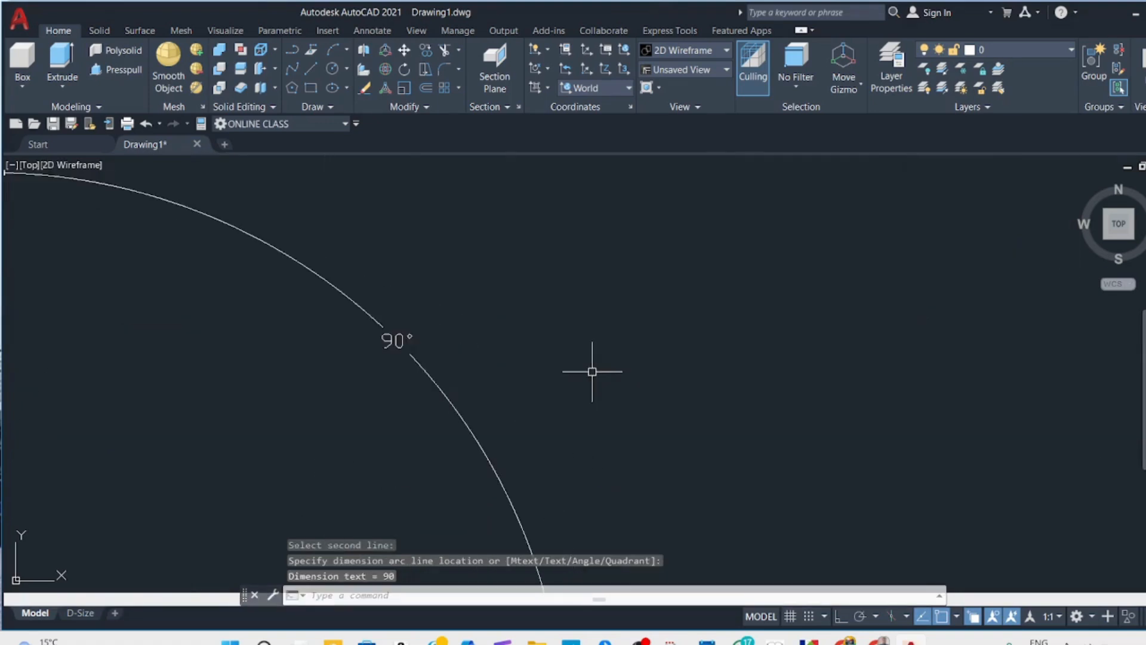
scroll(518, 353, down, 3)
scroll(511, 358, up, 4)
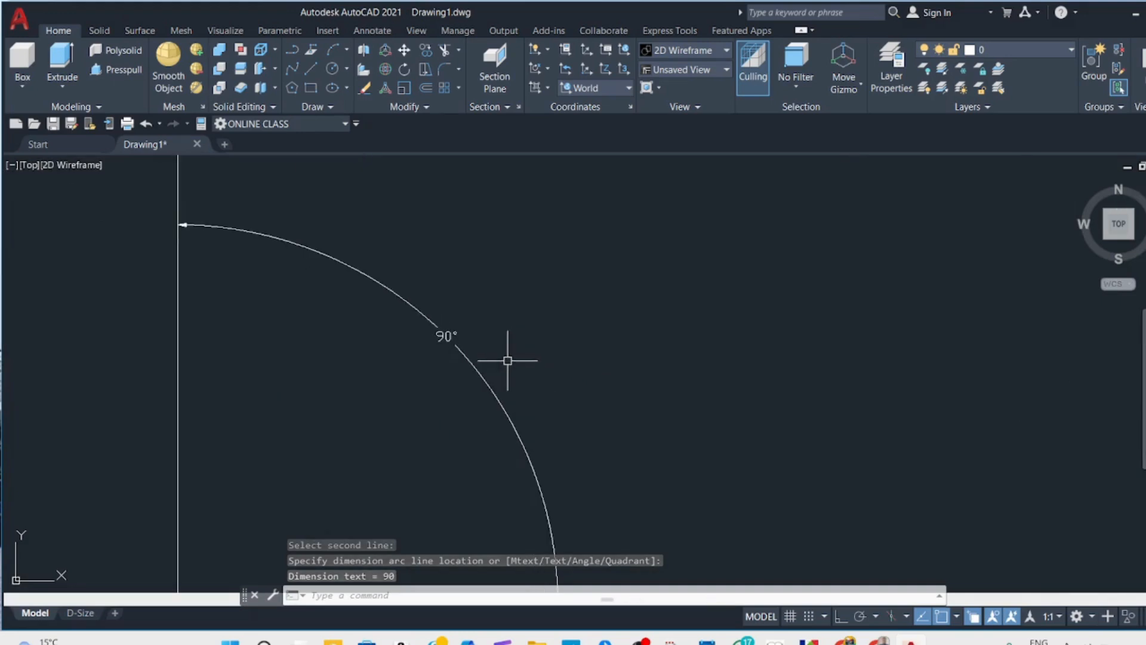
scroll(602, 394, down, 8)
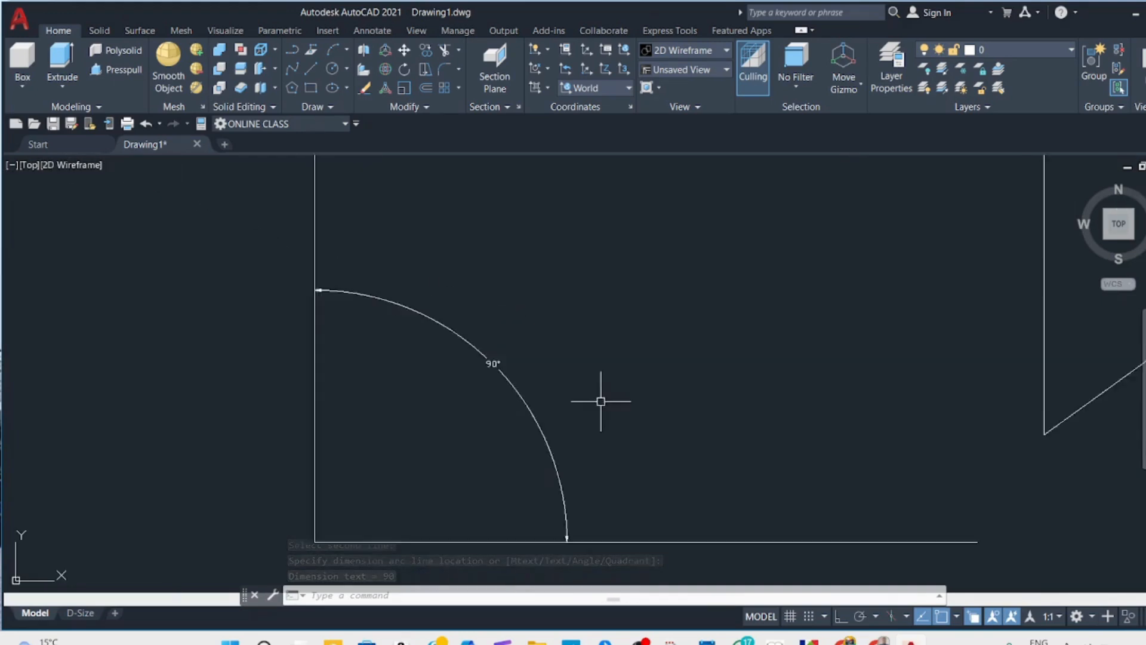
scroll(707, 396, up, 8)
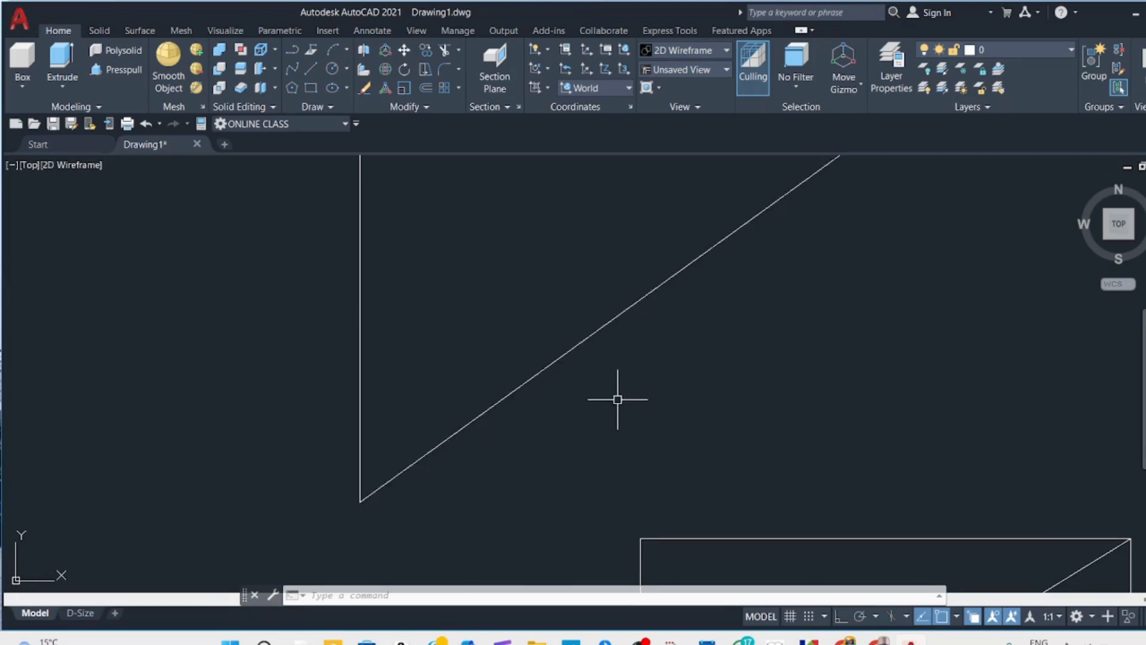
key(Return)
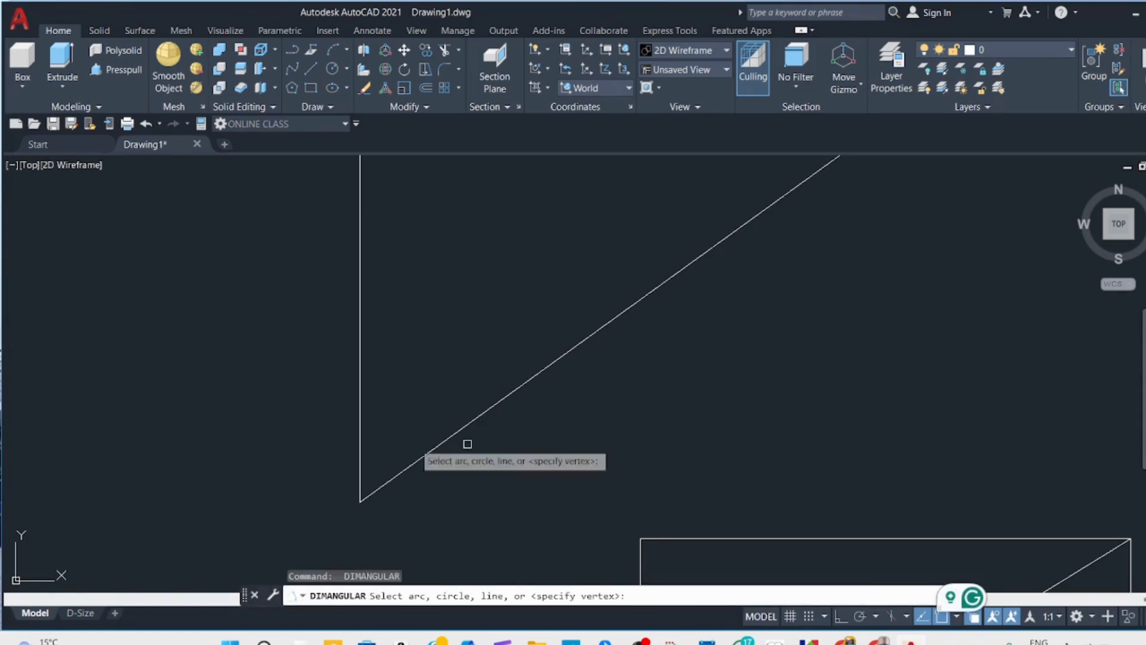
click(358, 382)
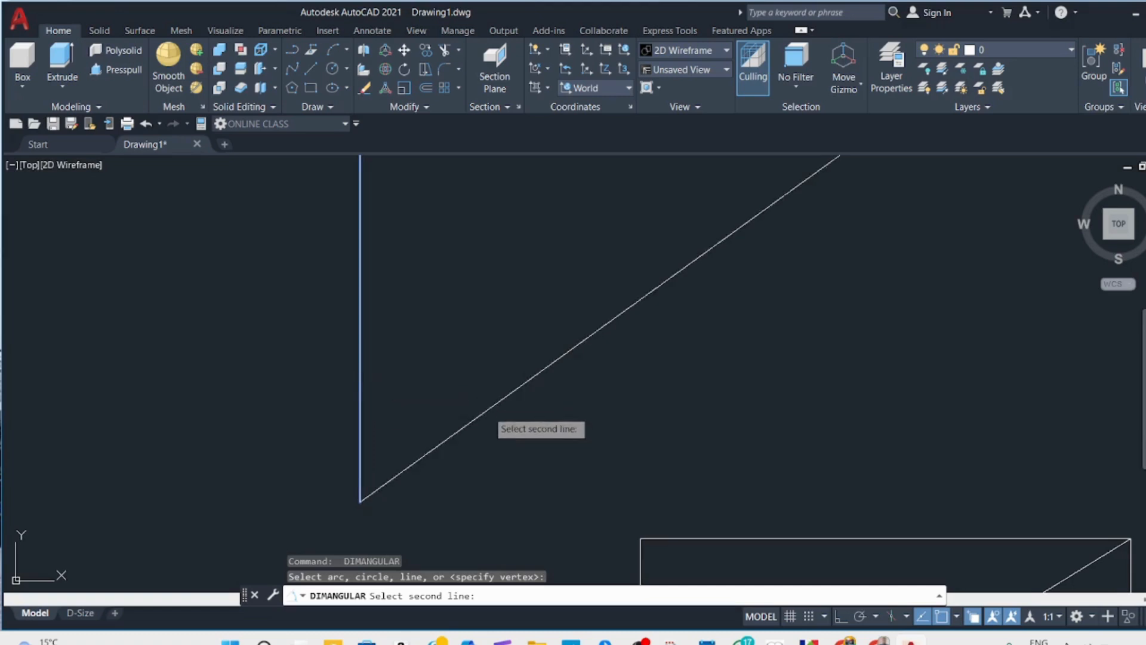
click(488, 411)
click(467, 374)
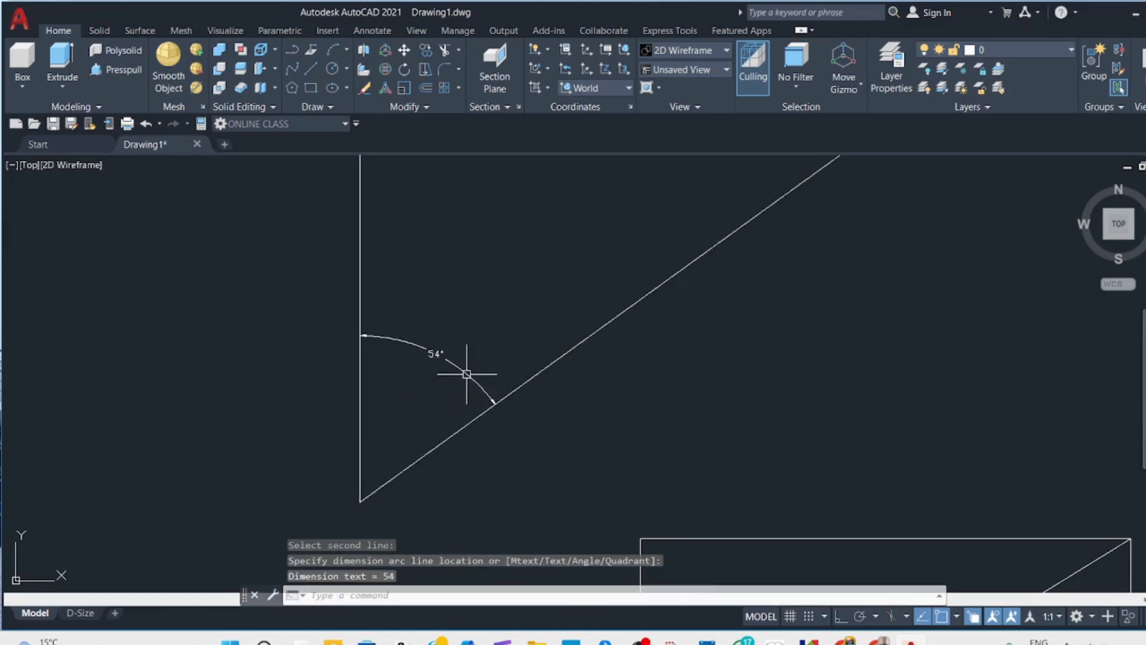
Add an aligned dimension with DIMALIGNED along the slanted line of the V-shaped figure, placing the dimension line just below the slanted line.
scroll(439, 363, up, 5)
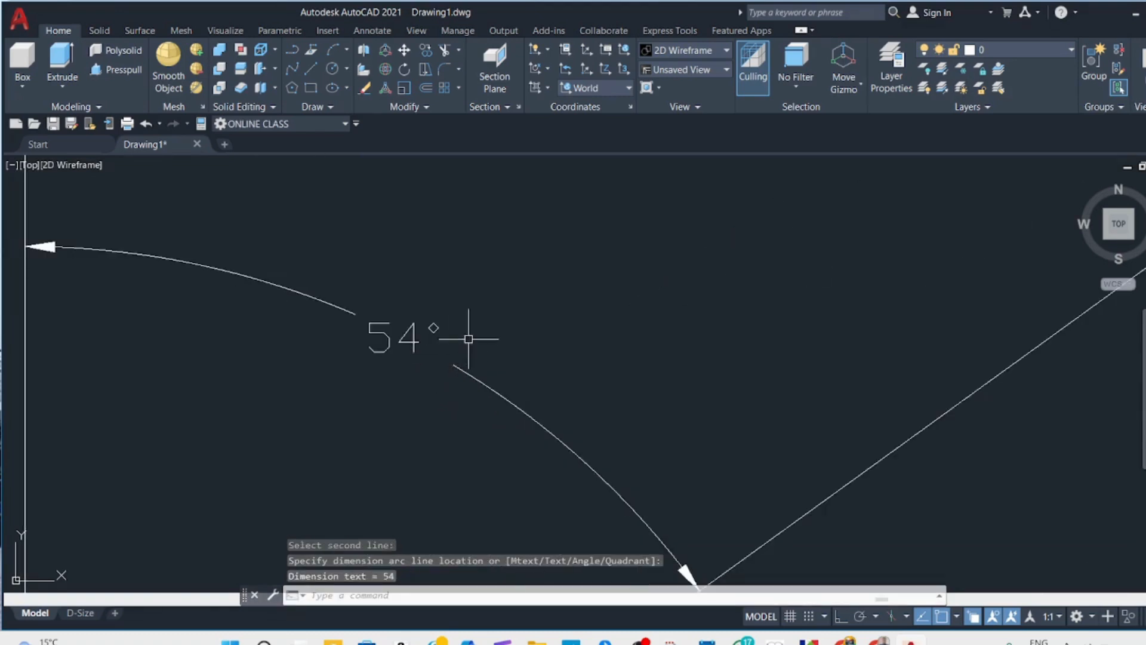
scroll(468, 339, down, 5)
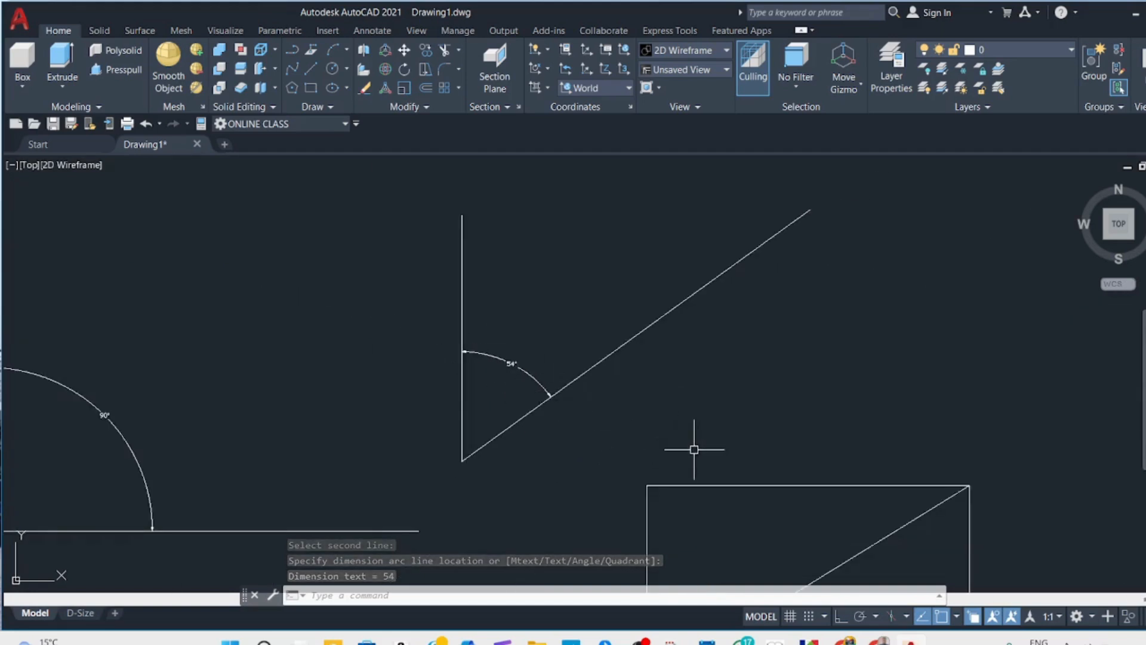
scroll(679, 442, down, 5)
scroll(757, 504, up, 4)
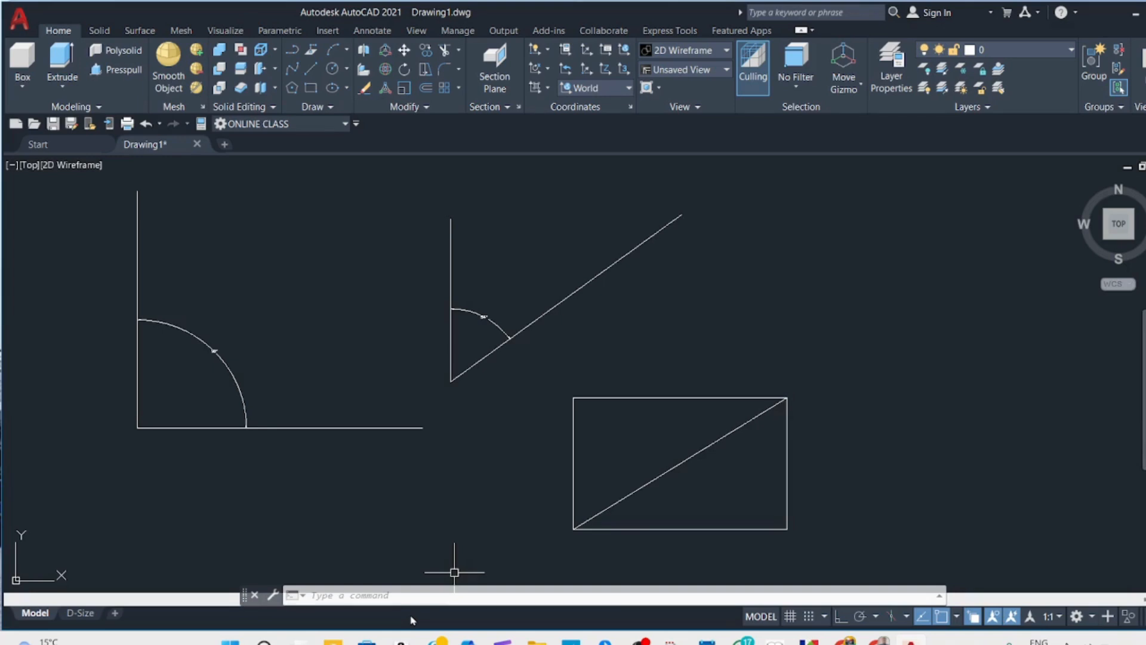
text(DIME)
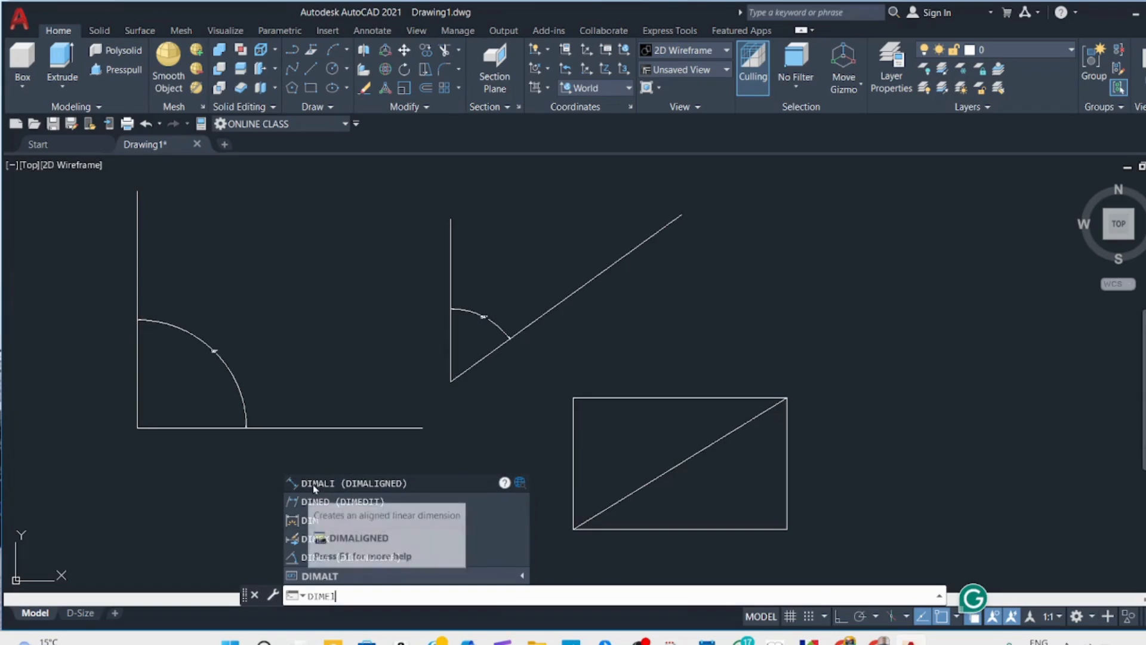
click(313, 485)
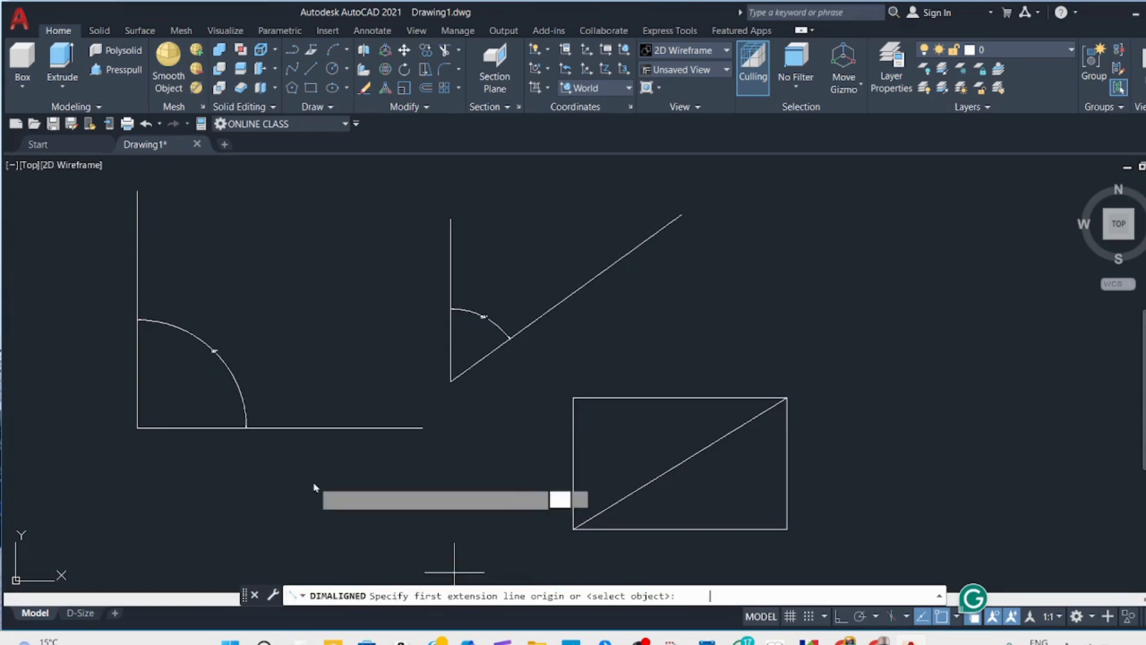
click(449, 381)
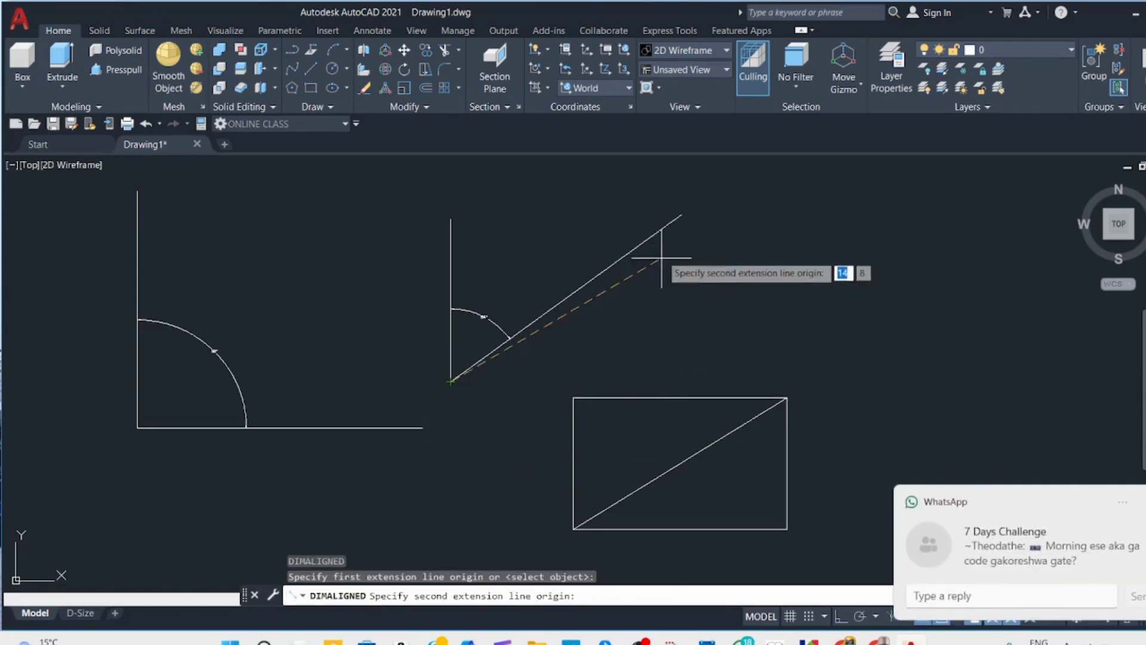
click(681, 213)
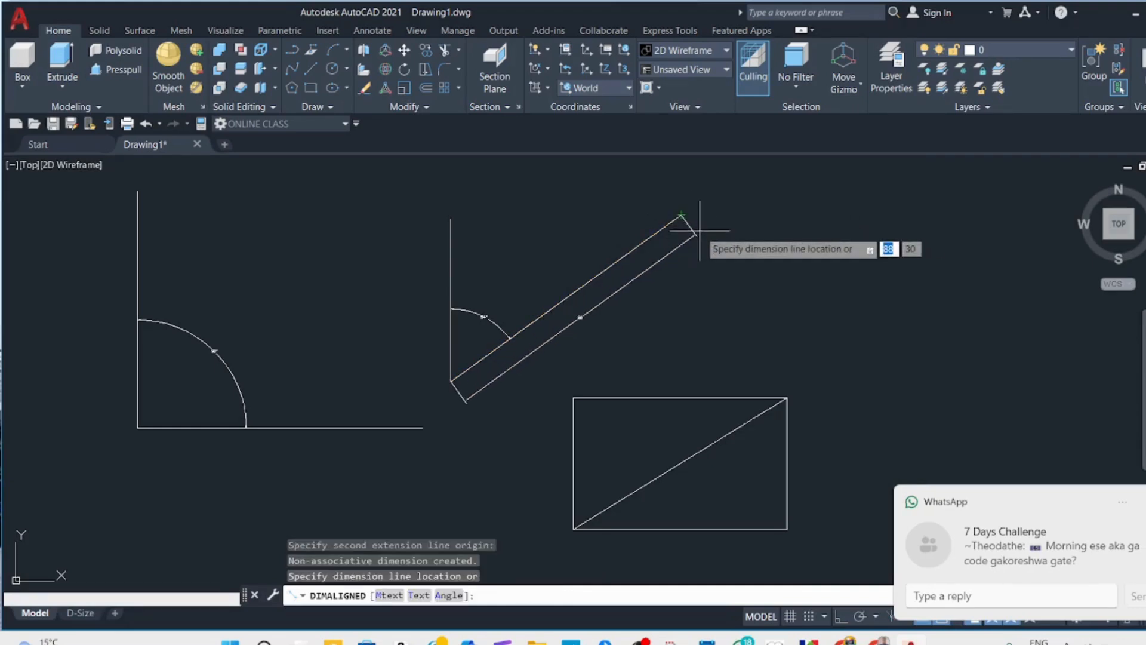
click(692, 227)
scroll(565, 325, up, 5)
scroll(609, 281, up, 2)
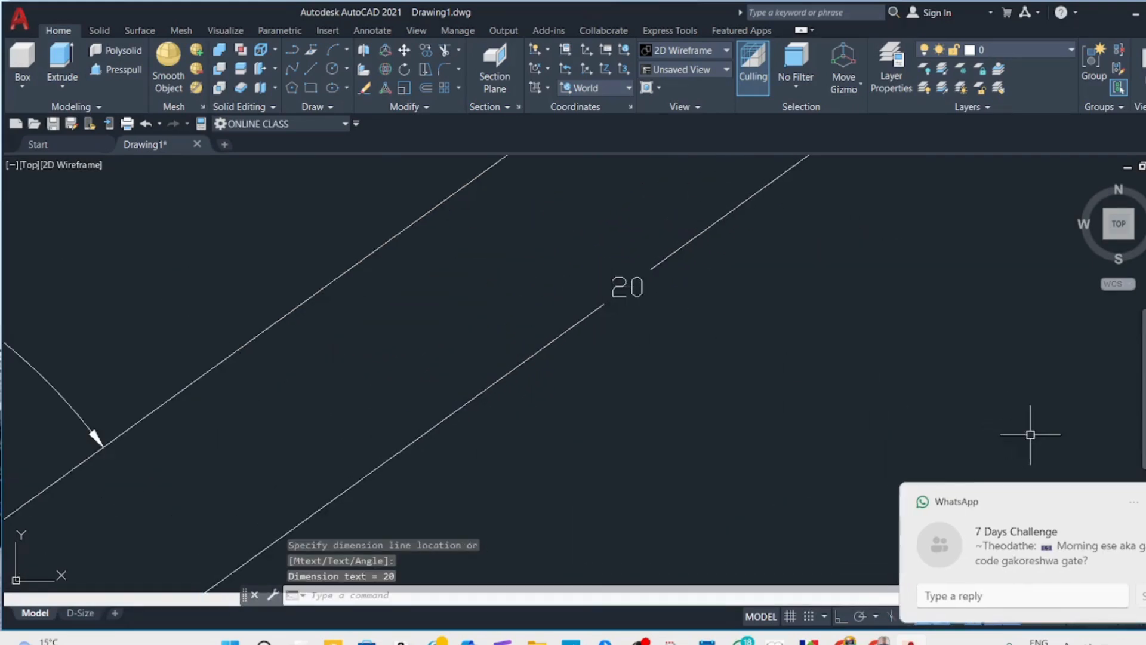
scroll(619, 384, down, 5)
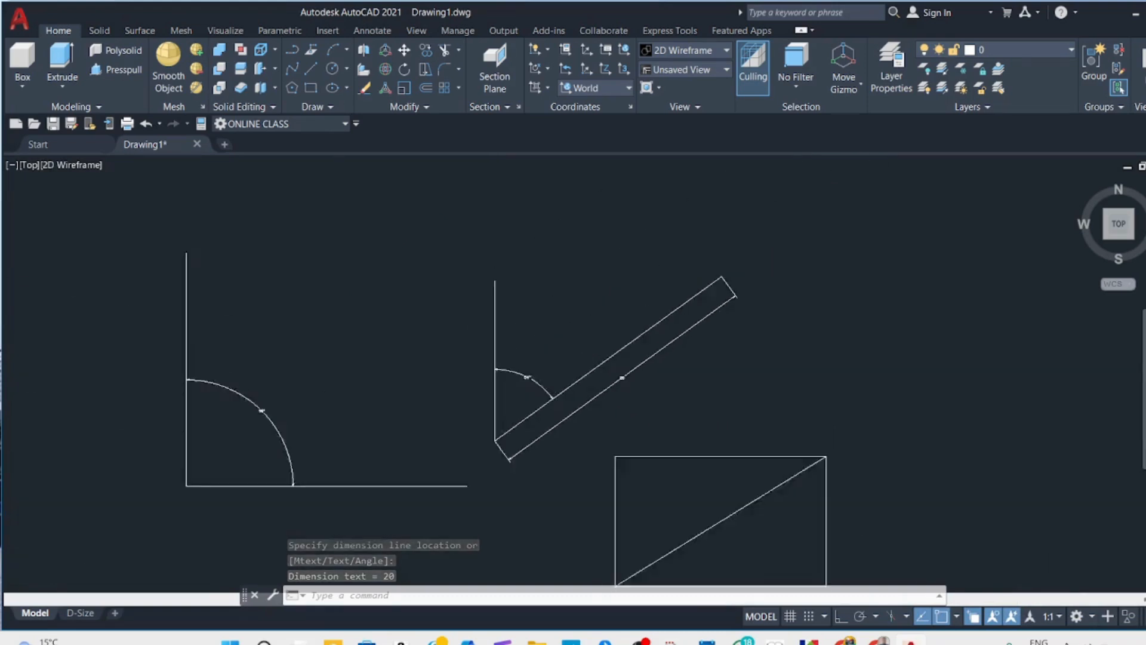
Add an aligned dimension with DIMALIGNED between the rectangle's two upper corners, placing the dimension line just above its top edge.
scroll(620, 424, up, 1)
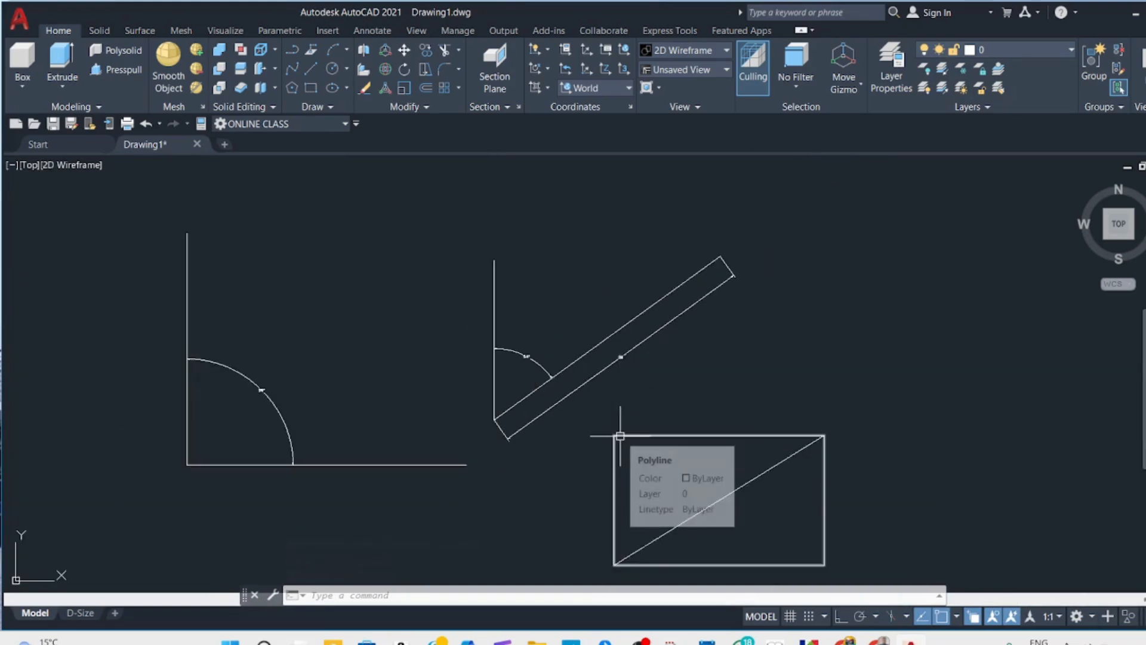
text(D)
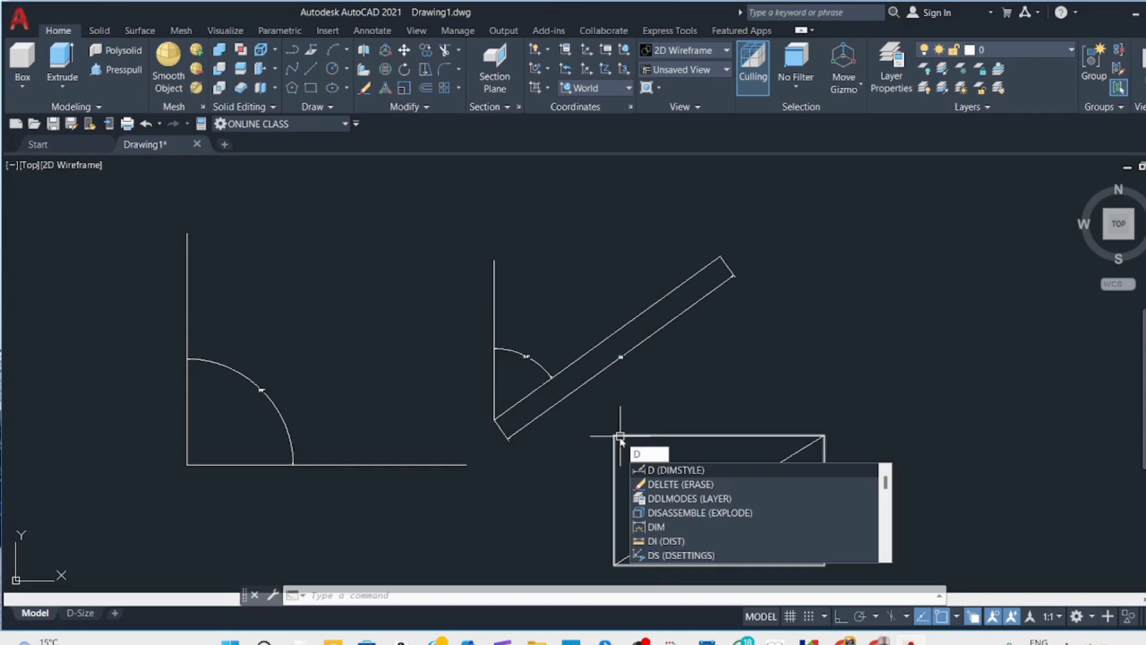
text(IME)
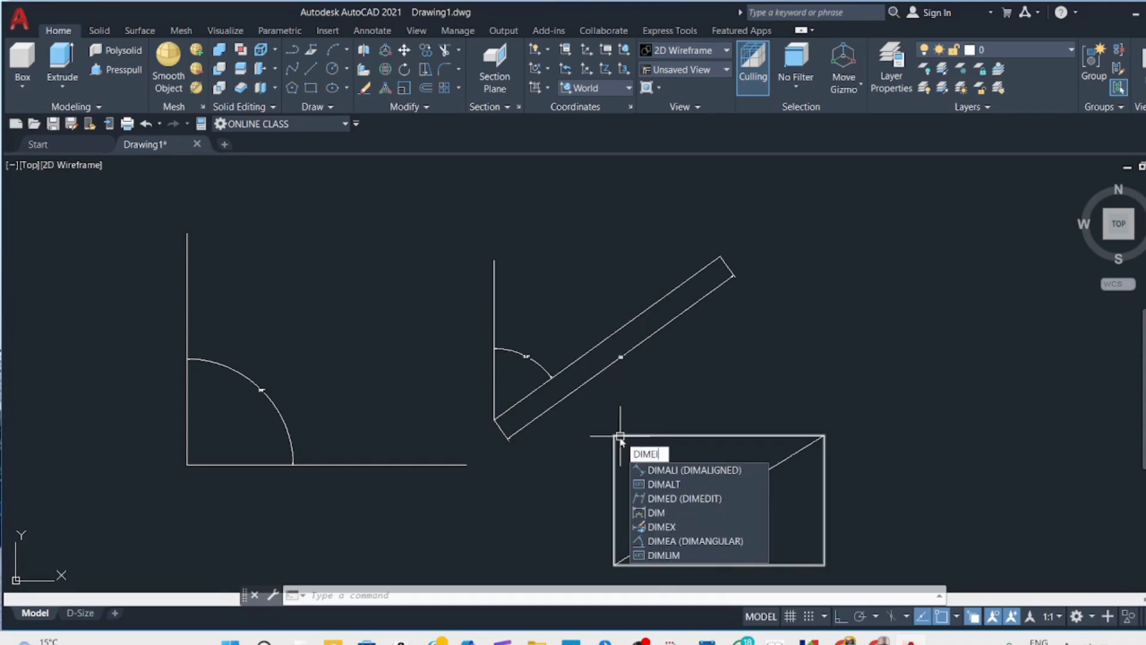
click(720, 470)
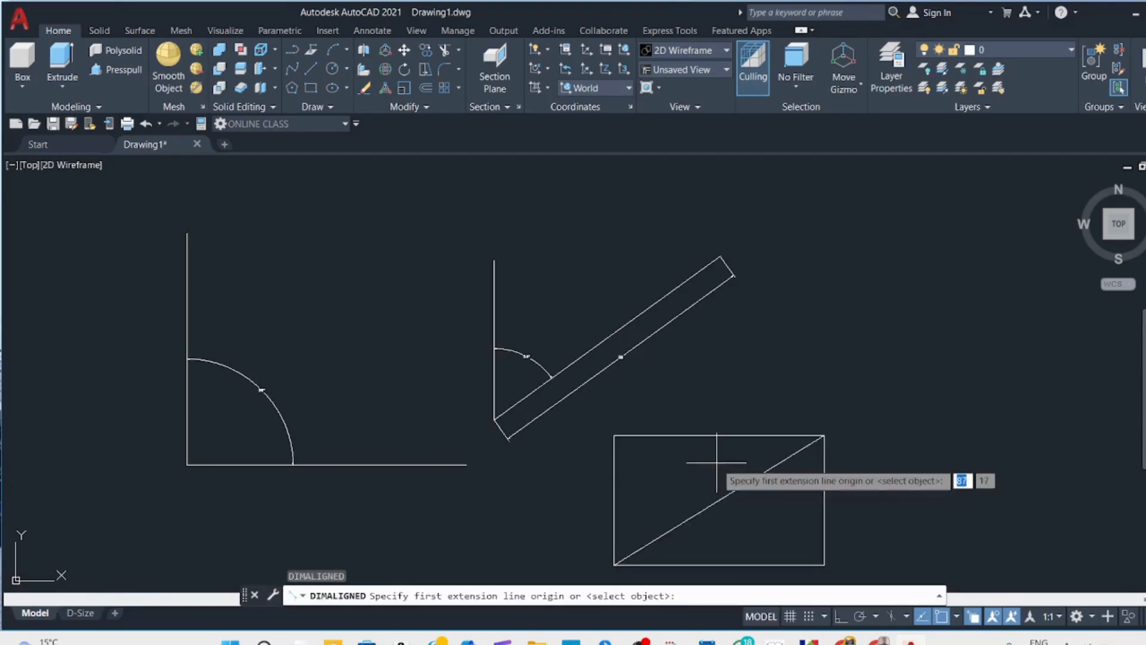
click(613, 435)
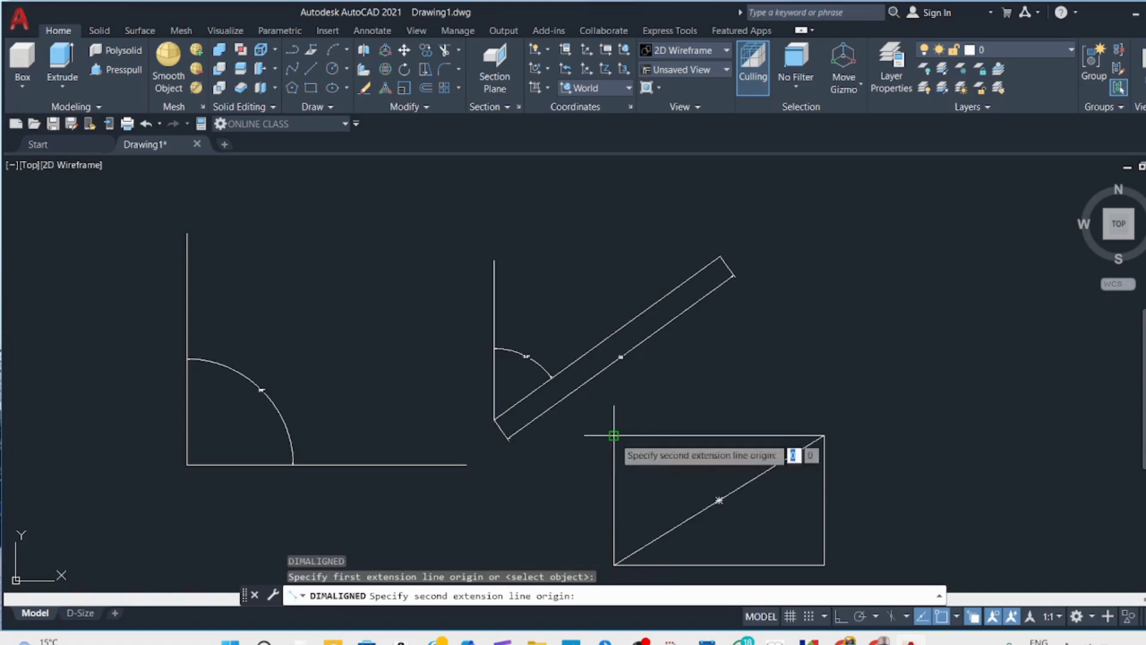
click(823, 435)
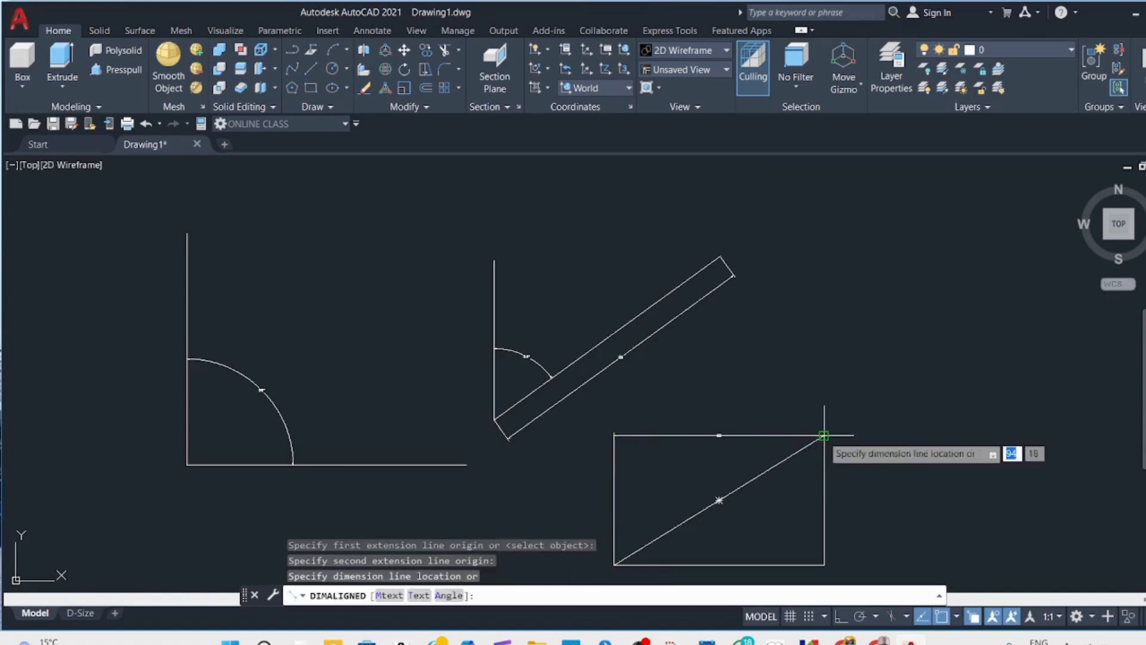
click(801, 416)
Examine the dimensioned shapes across the whole drawing, ending on the circle's radius dimension and the L-shaped figure's angular dimension.
scroll(747, 437, up, 5)
scroll(615, 383, down, 6)
scroll(588, 349, up, 3)
scroll(585, 355, down, 5)
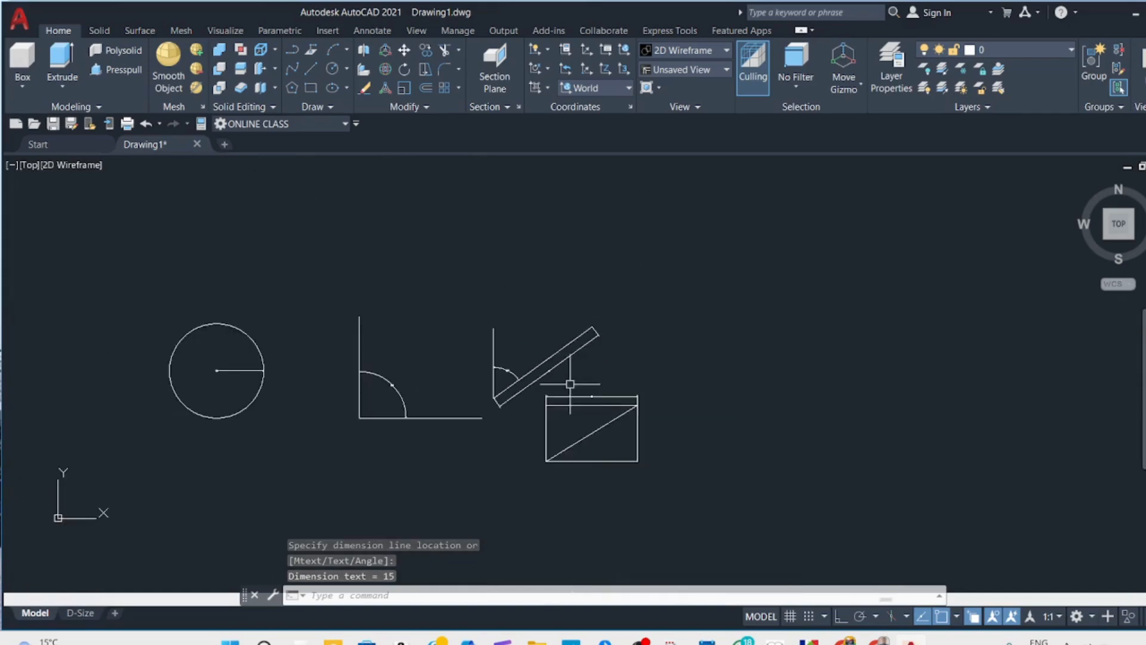
scroll(576, 461, up, 4)
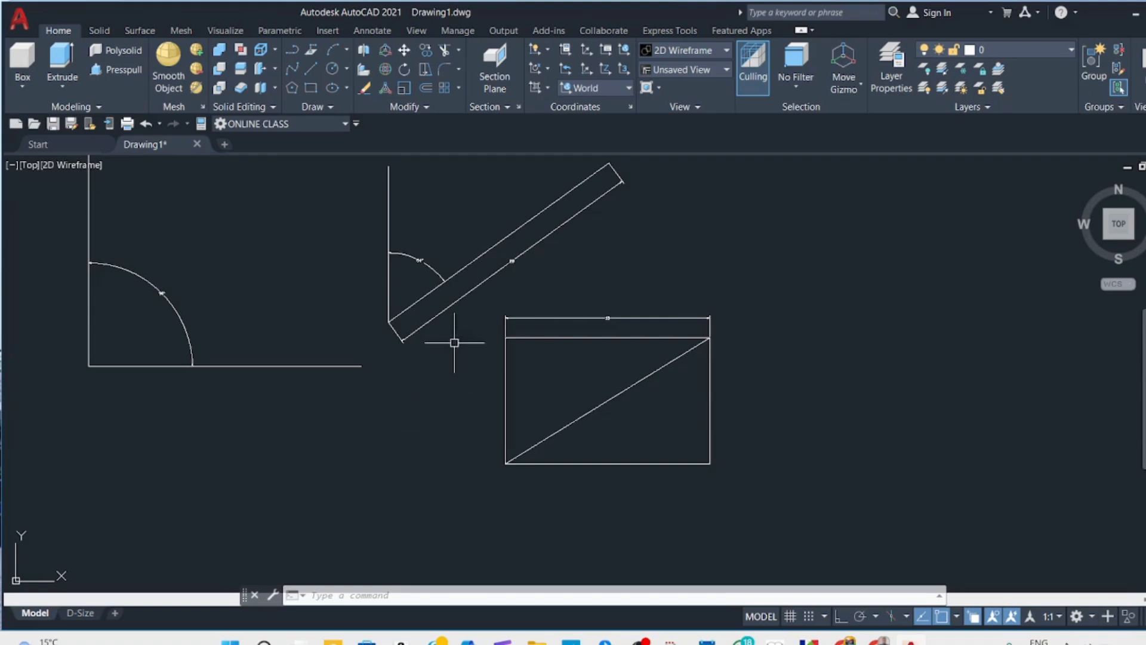
scroll(455, 335, down, 3)
scroll(455, 335, up, 3)
scroll(308, 339, down, 4)
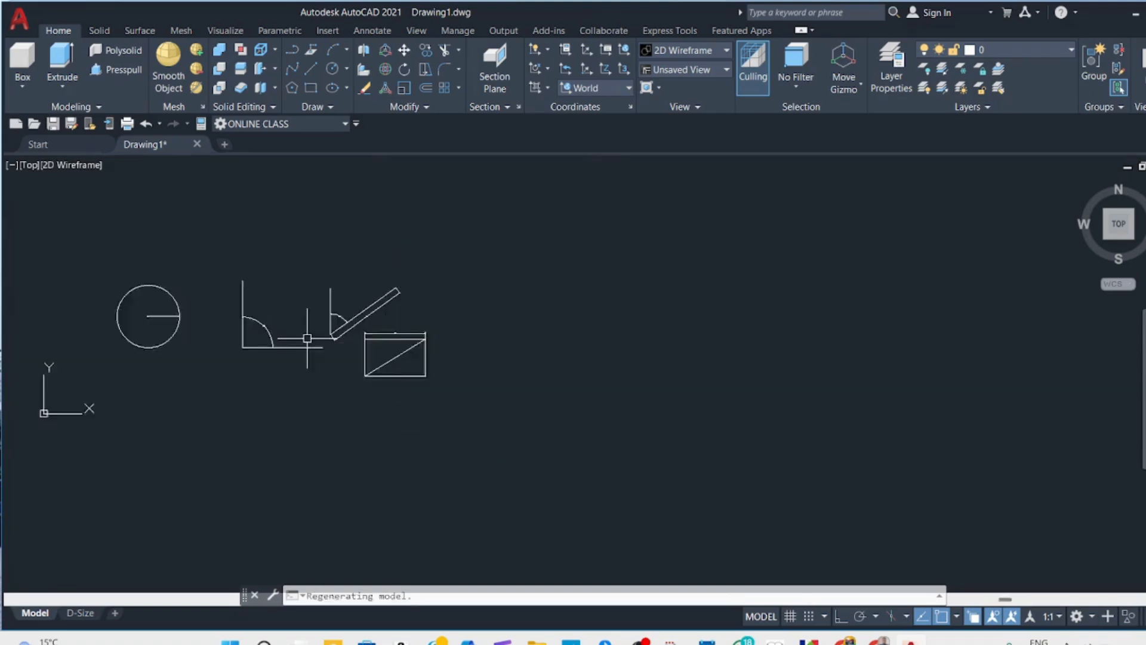
scroll(213, 319, down, 4)
scroll(215, 334, up, 10)
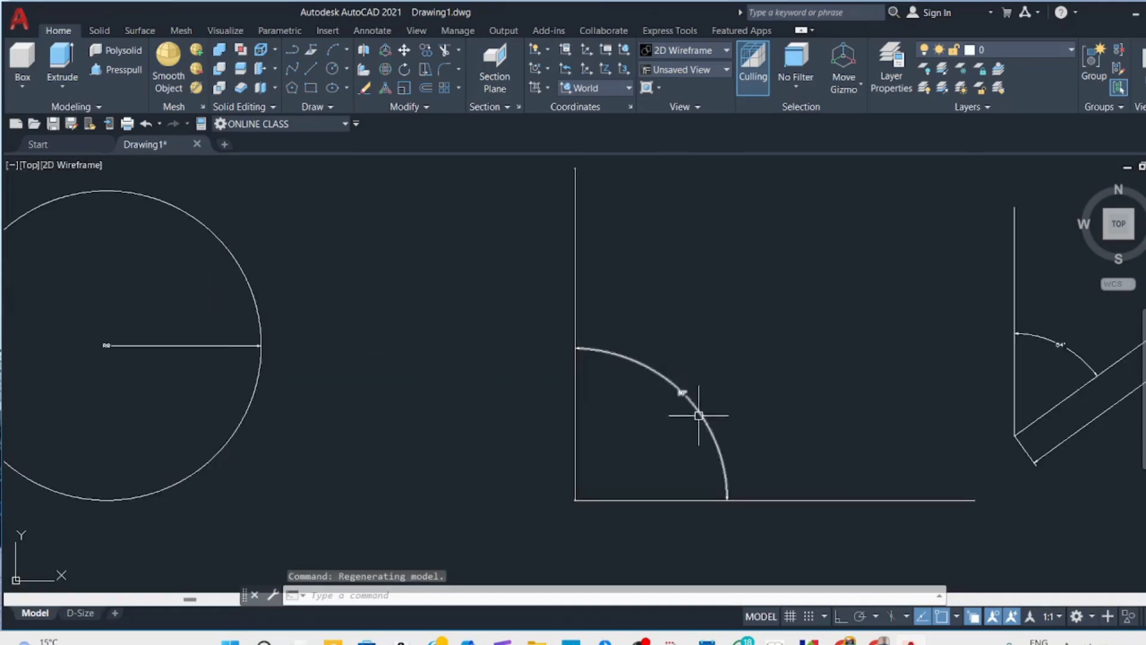
scroll(657, 409, up, 3)
scroll(812, 391, down, 2)
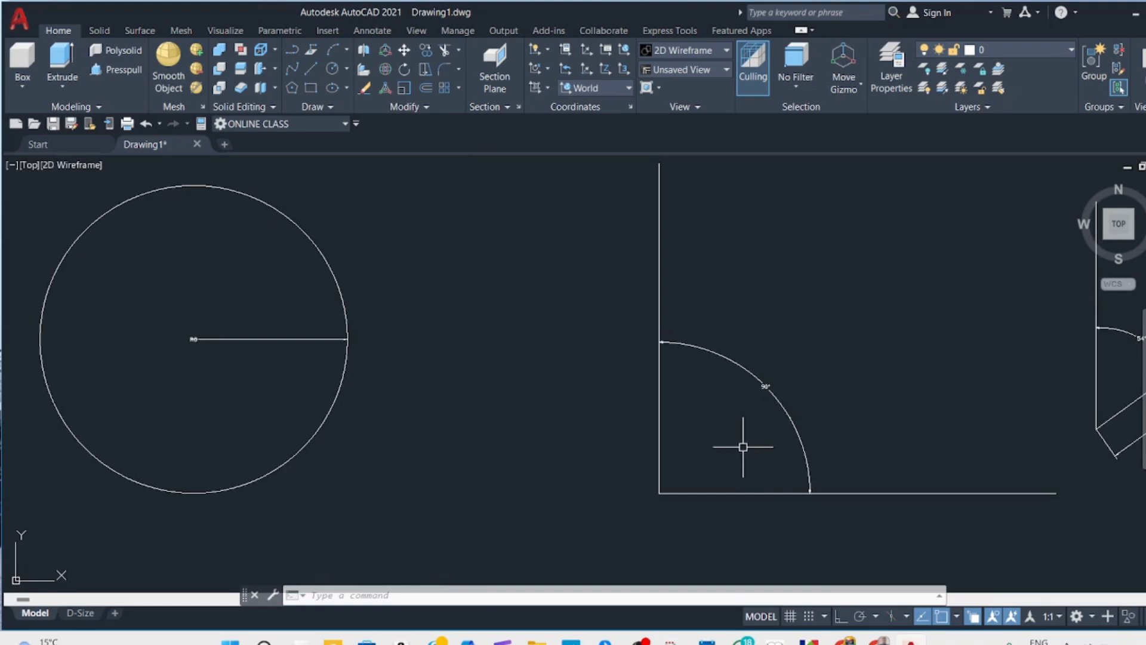